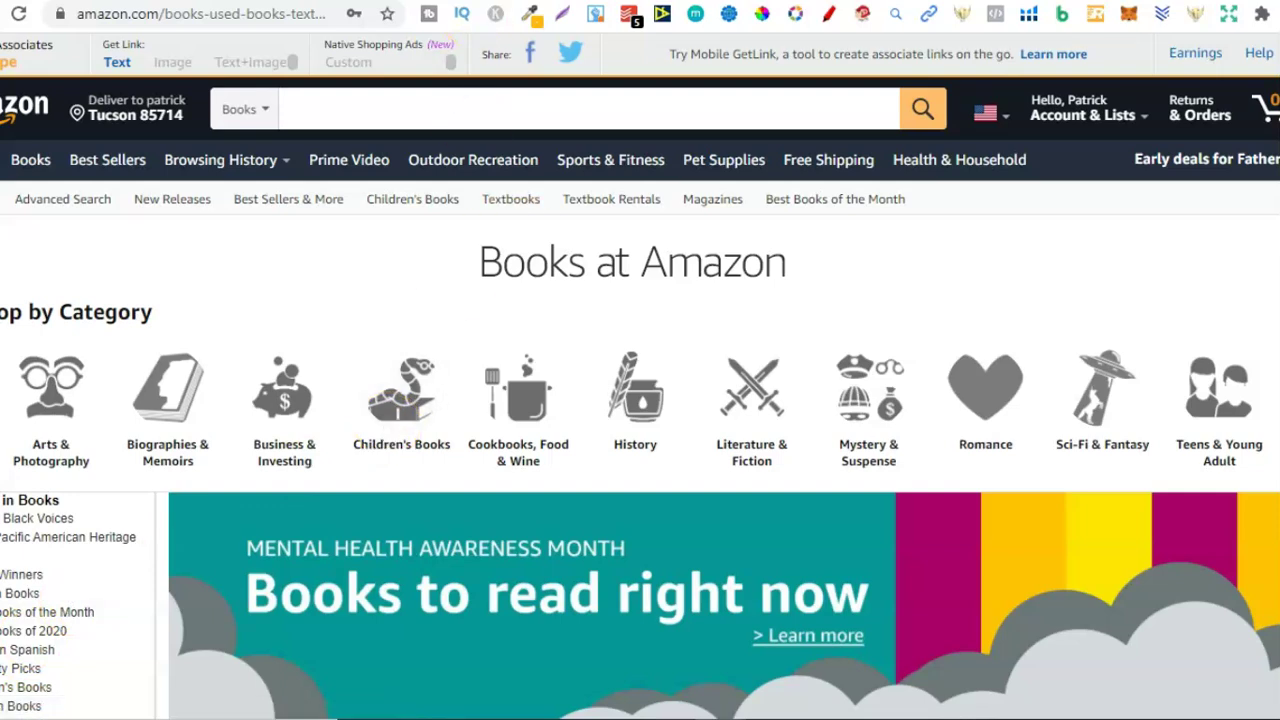
Switch from Amazon to the Google results for sports and search for "list of animals" instead
click(470, 1)
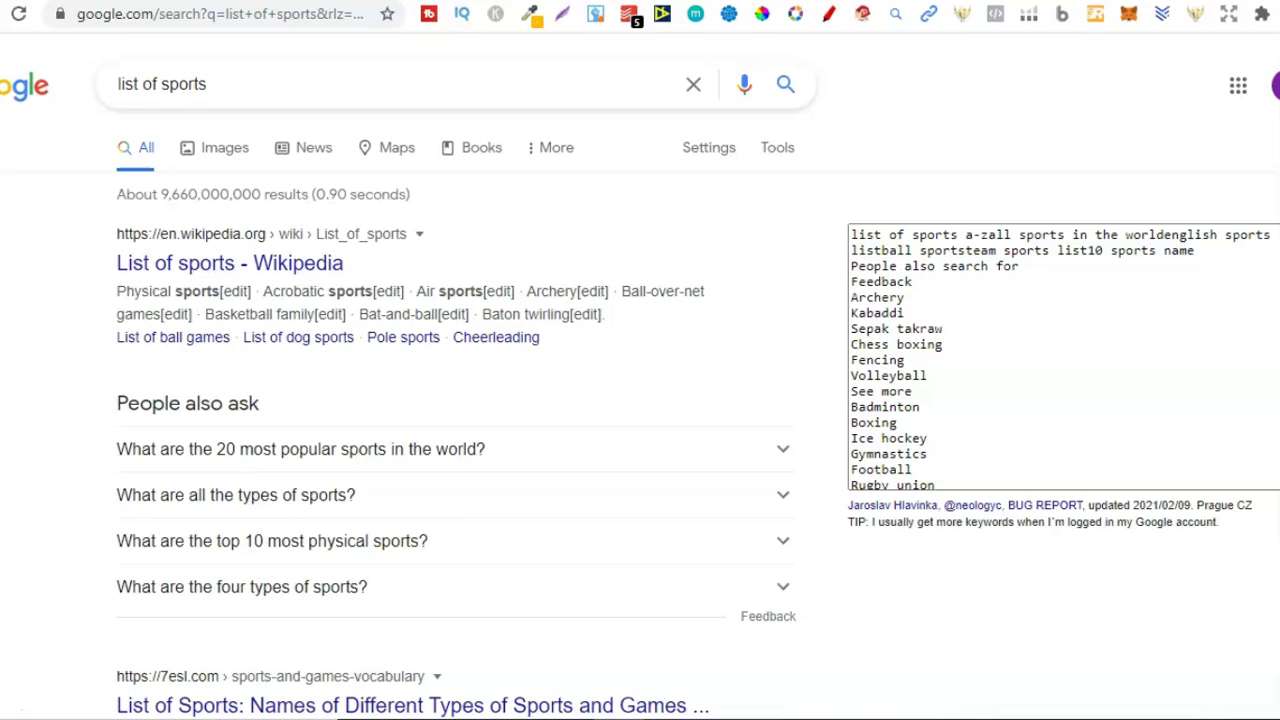
drag(216, 90, 114, 91)
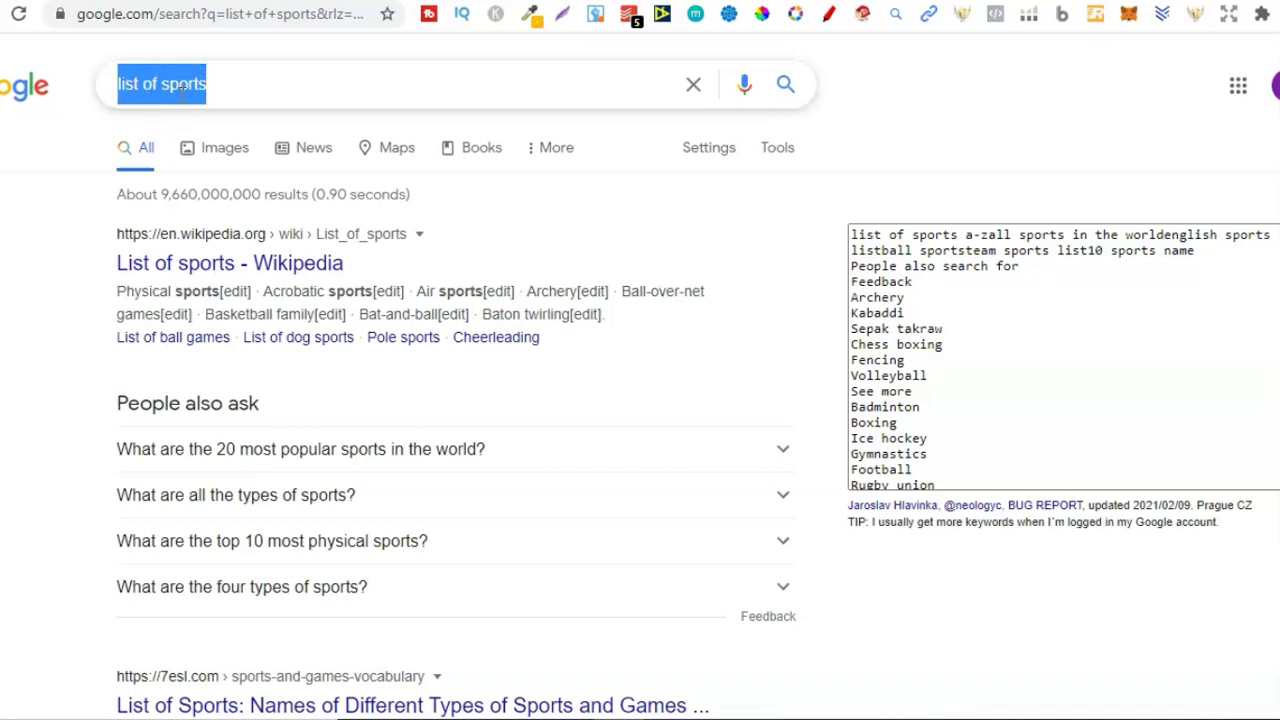
text(list of animals)
key(Return)
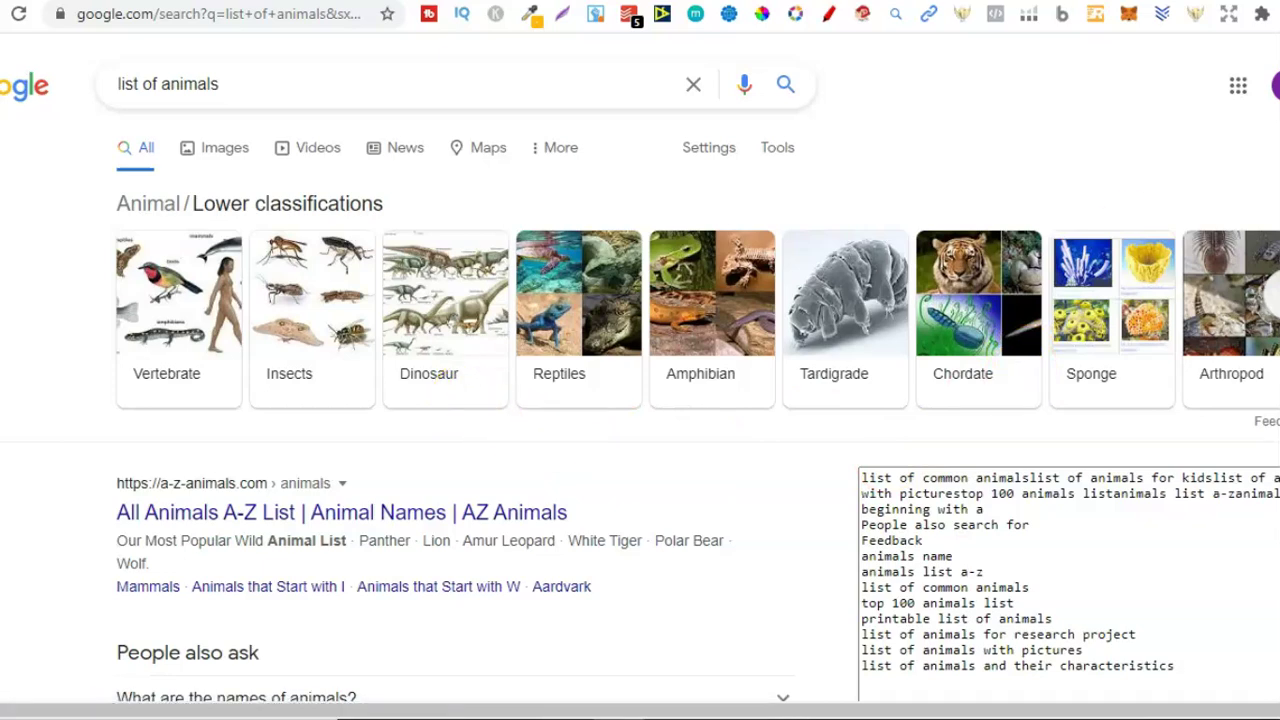
Open the Animal Corner A-Z animals listing from the search results and browse its first entries
scroll(640, 400, down, 6)
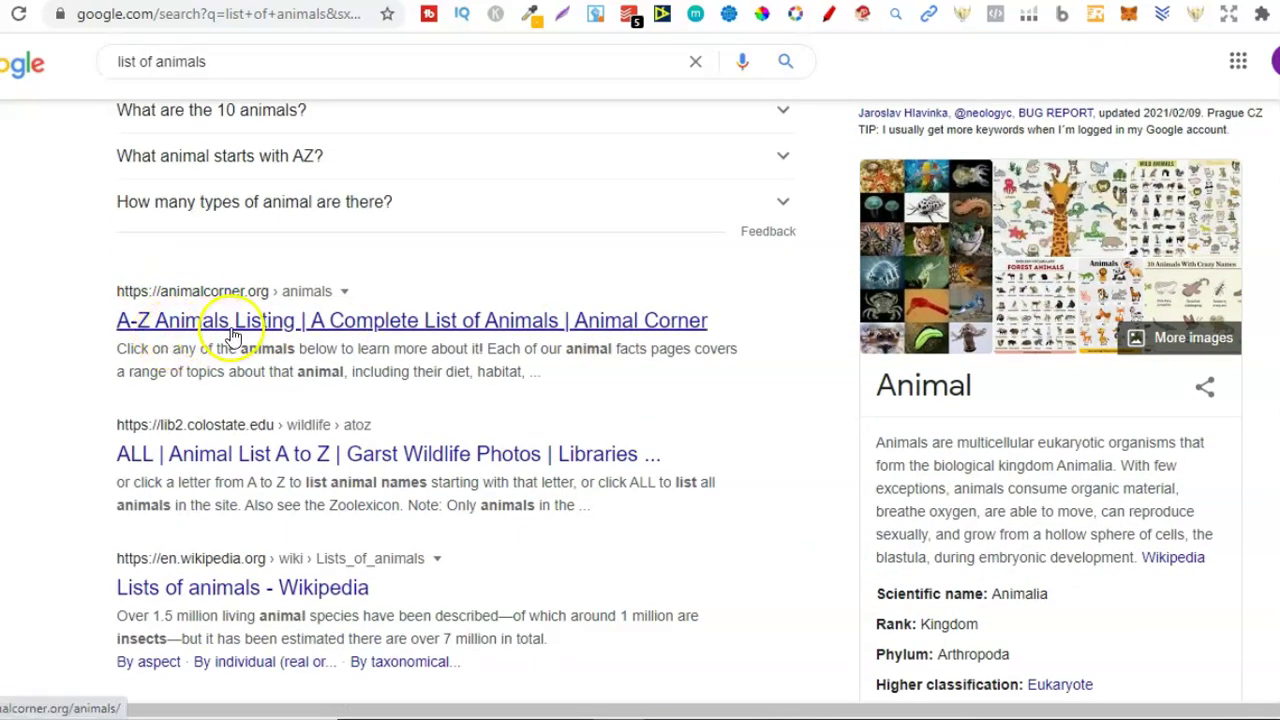
click(265, 328)
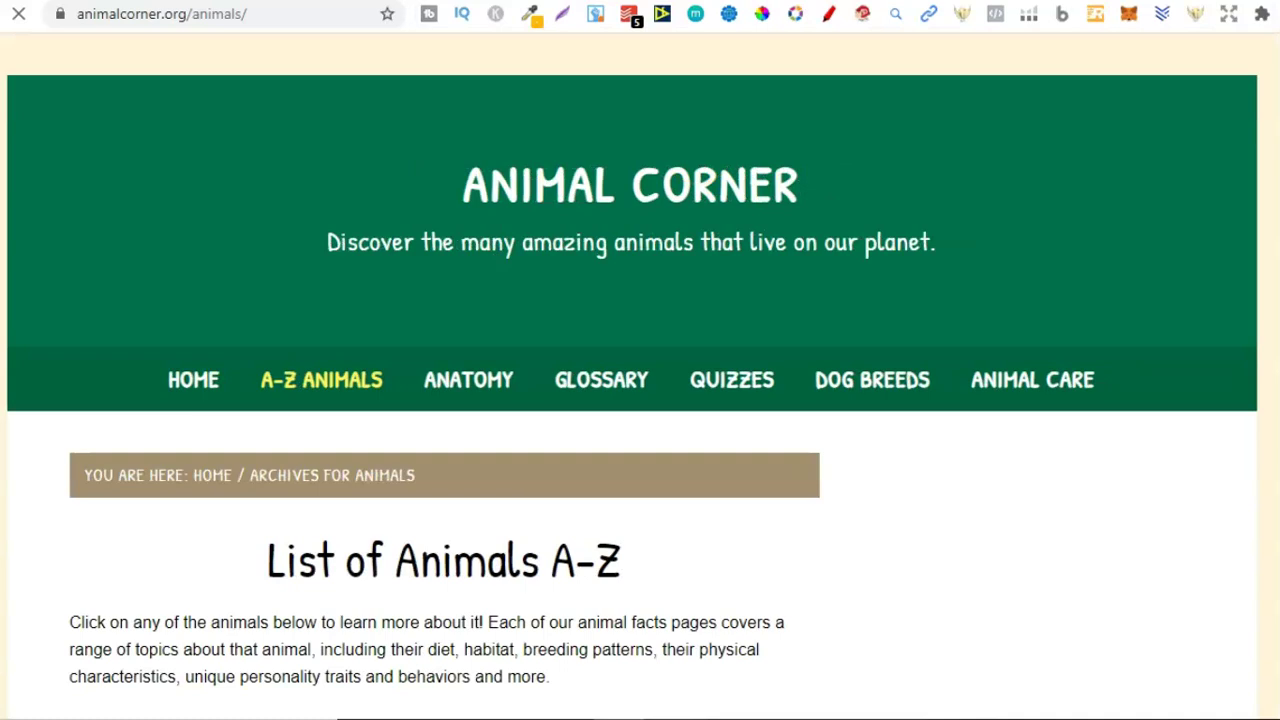
scroll(640, 400, down, 5)
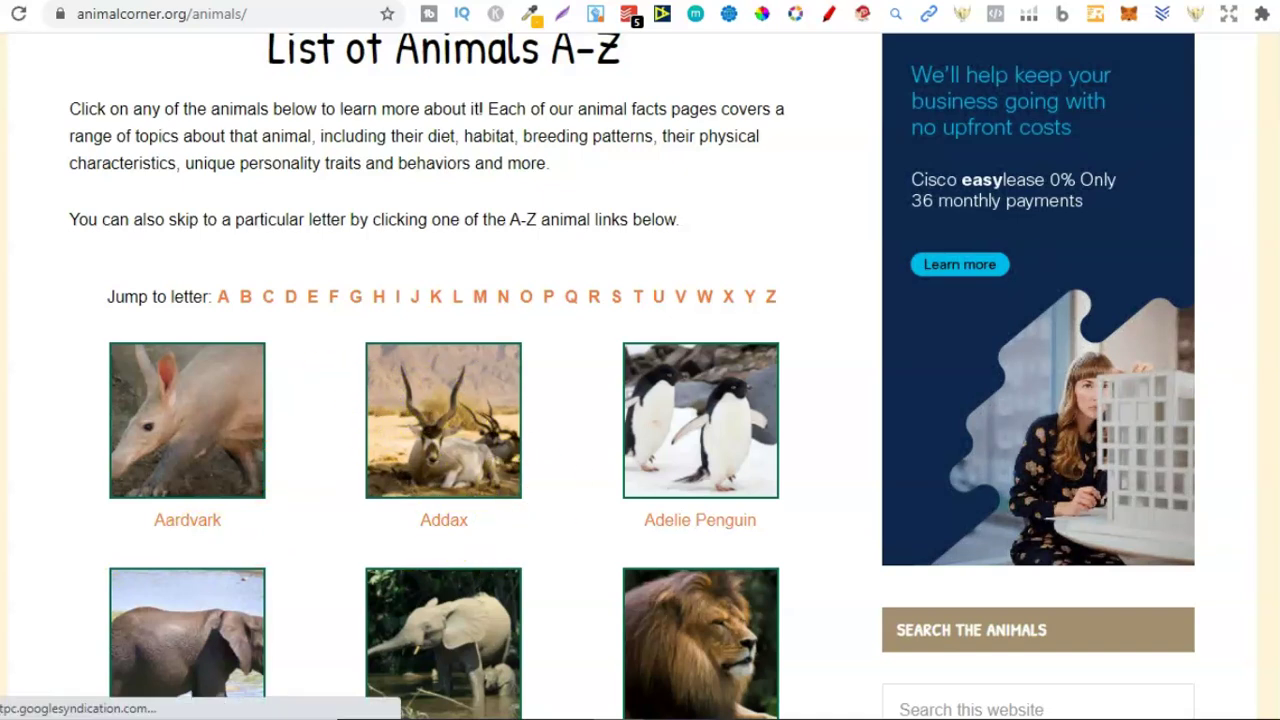
scroll(423, 337, down, 3)
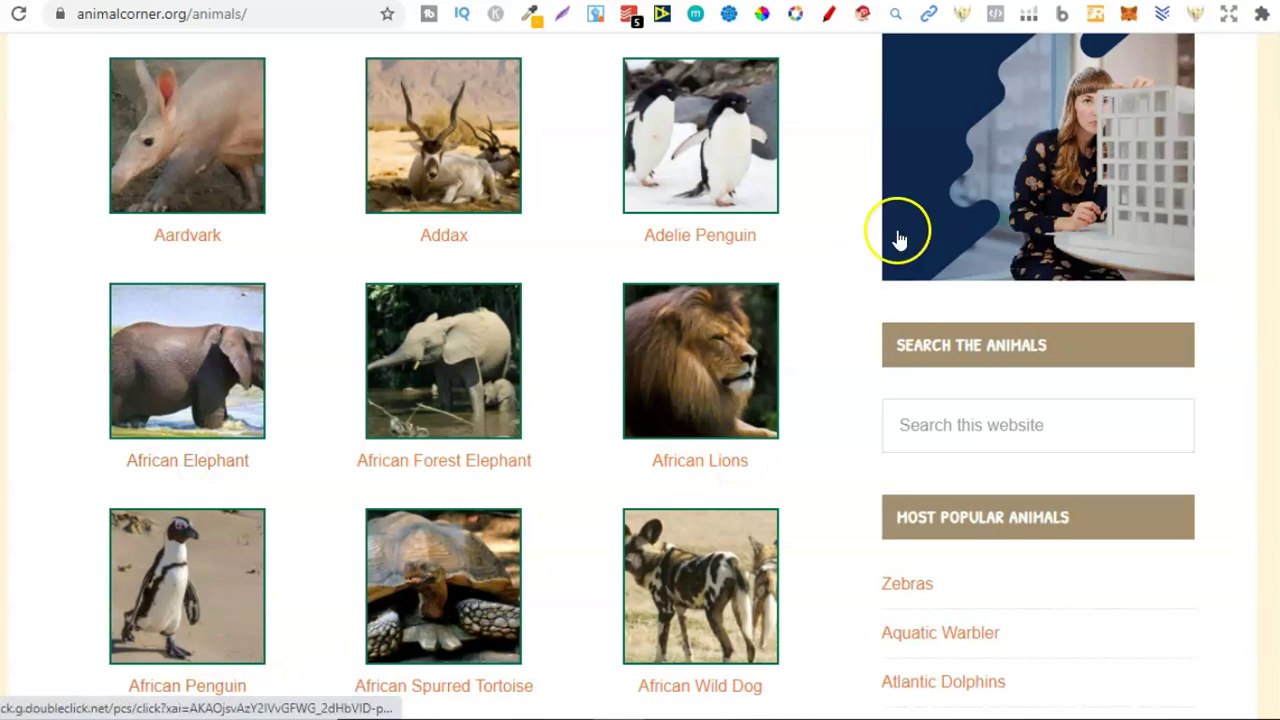
Return to Amazon, set the search department to All Departments and enter "notebook" as the search term
key(ctrl+Tab)
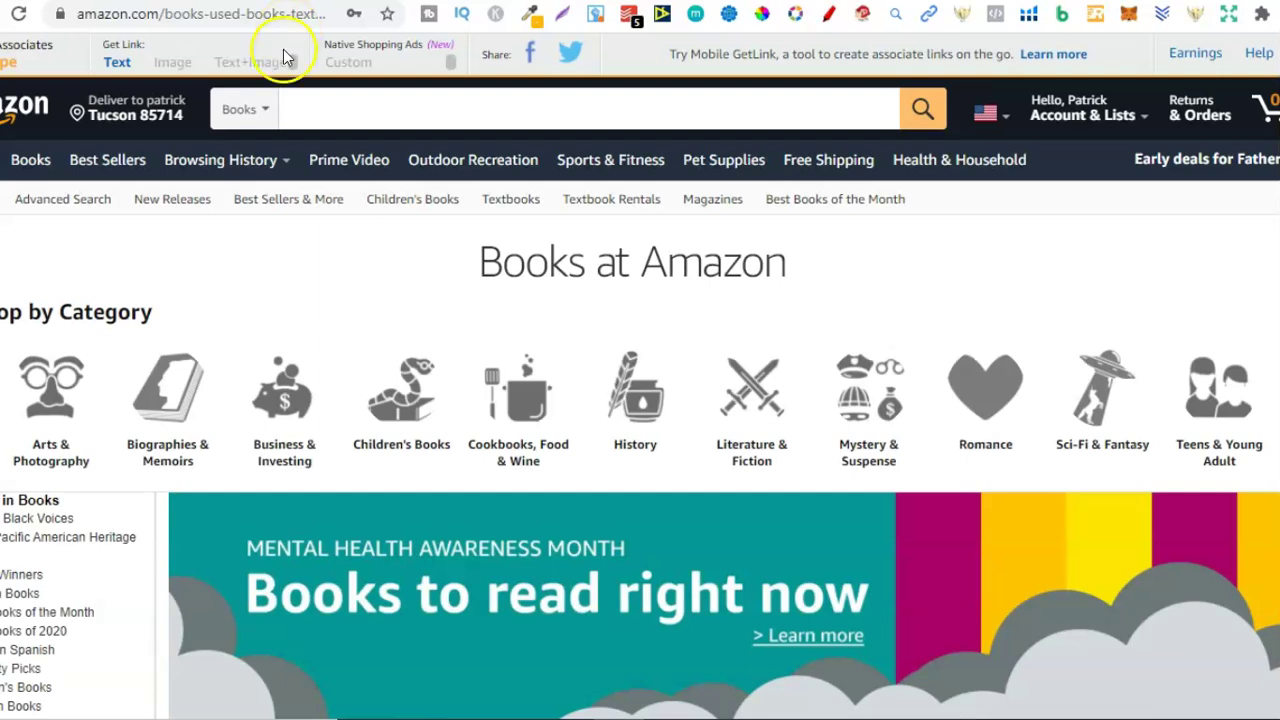
click(256, 109)
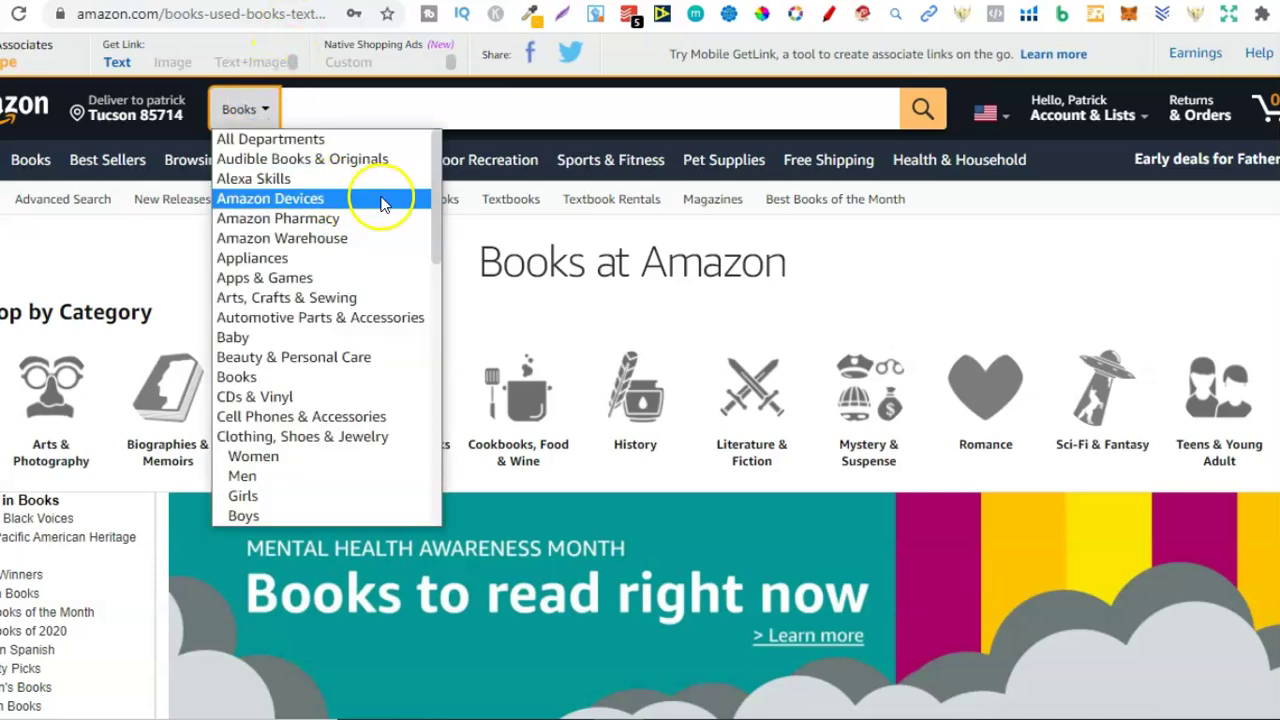
drag(436, 217, 437, 190)
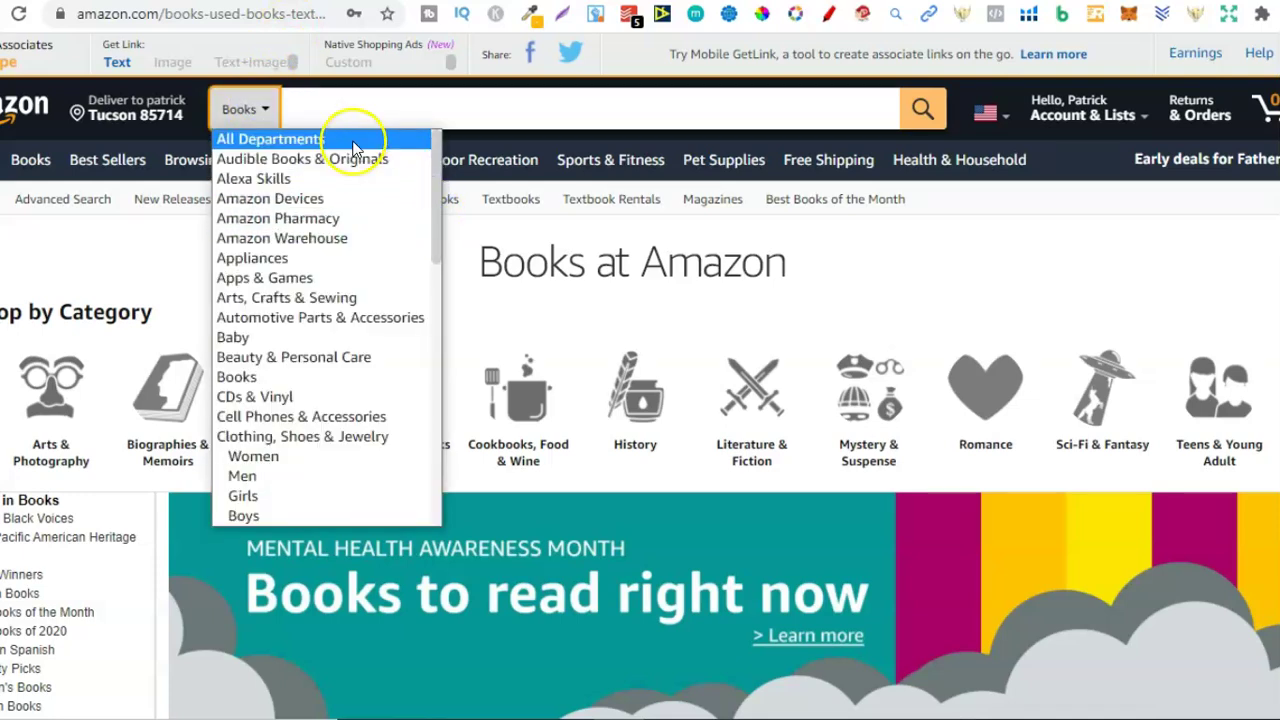
click(350, 139)
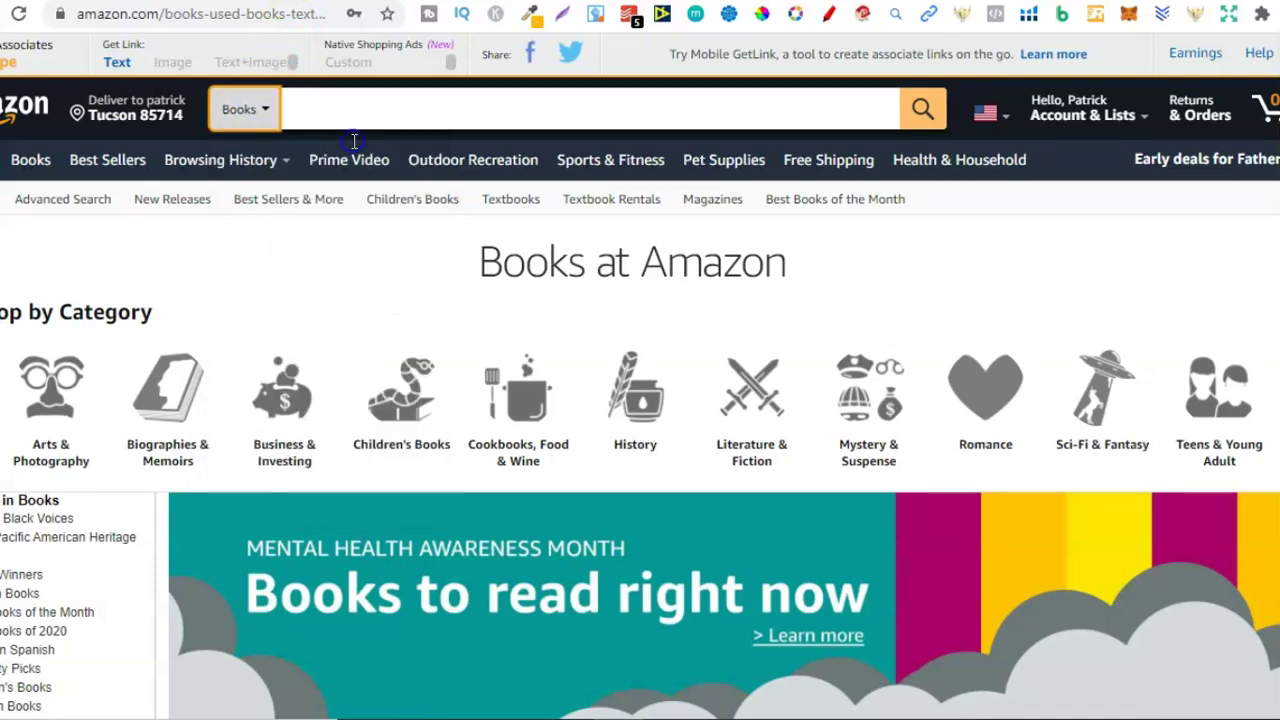
click(470, 111)
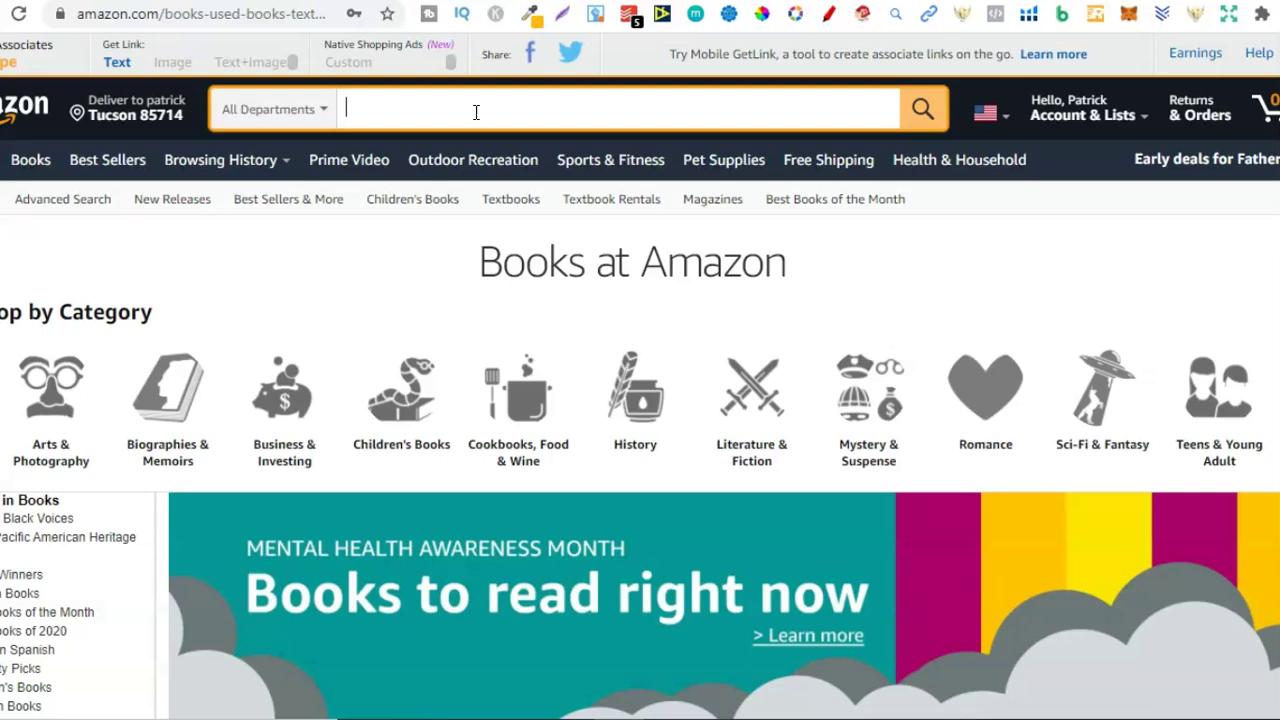
text(notebook)
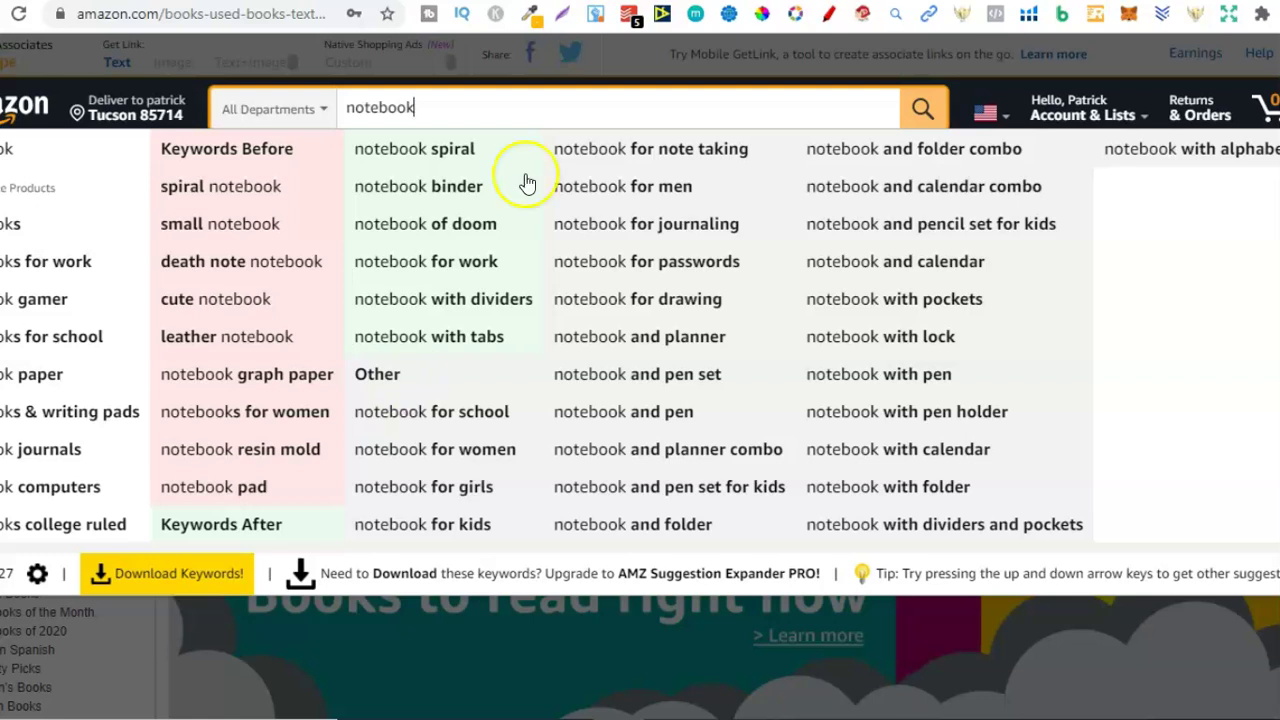
Check the open Google and Animal Corner lists for an animal name to combine with the notebook keyword
double_click(378, 108)
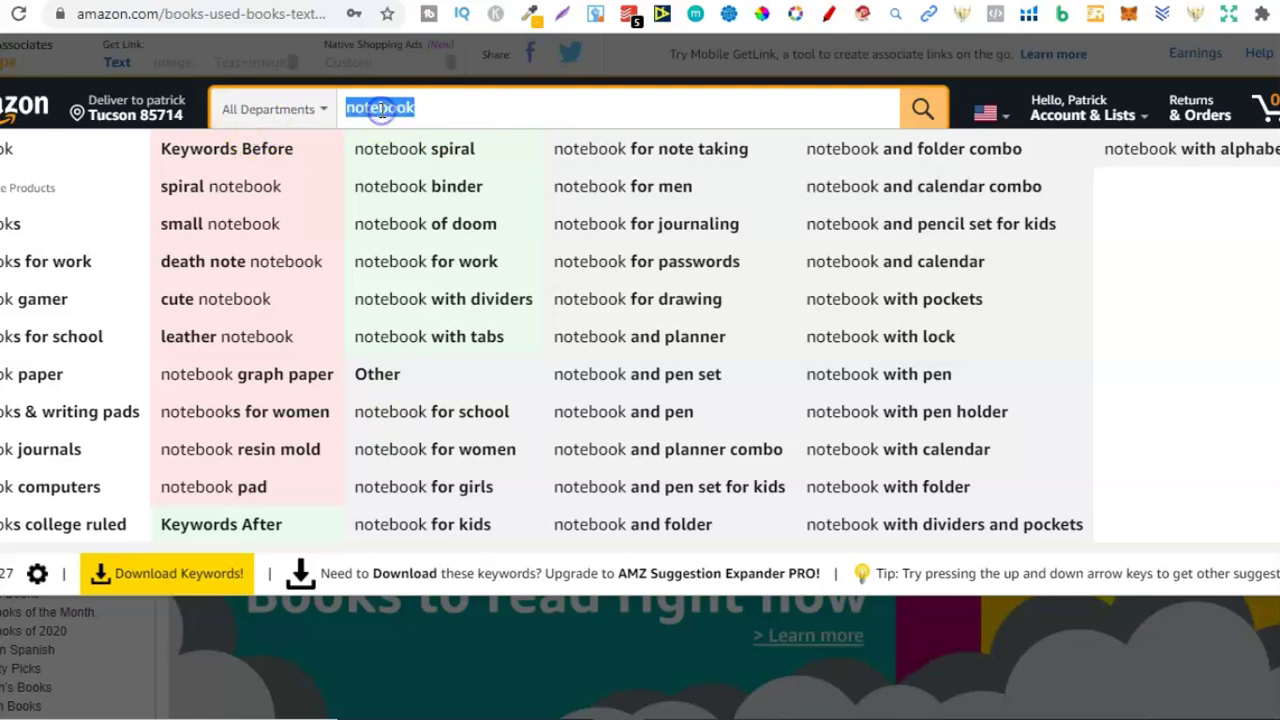
click(379, 109)
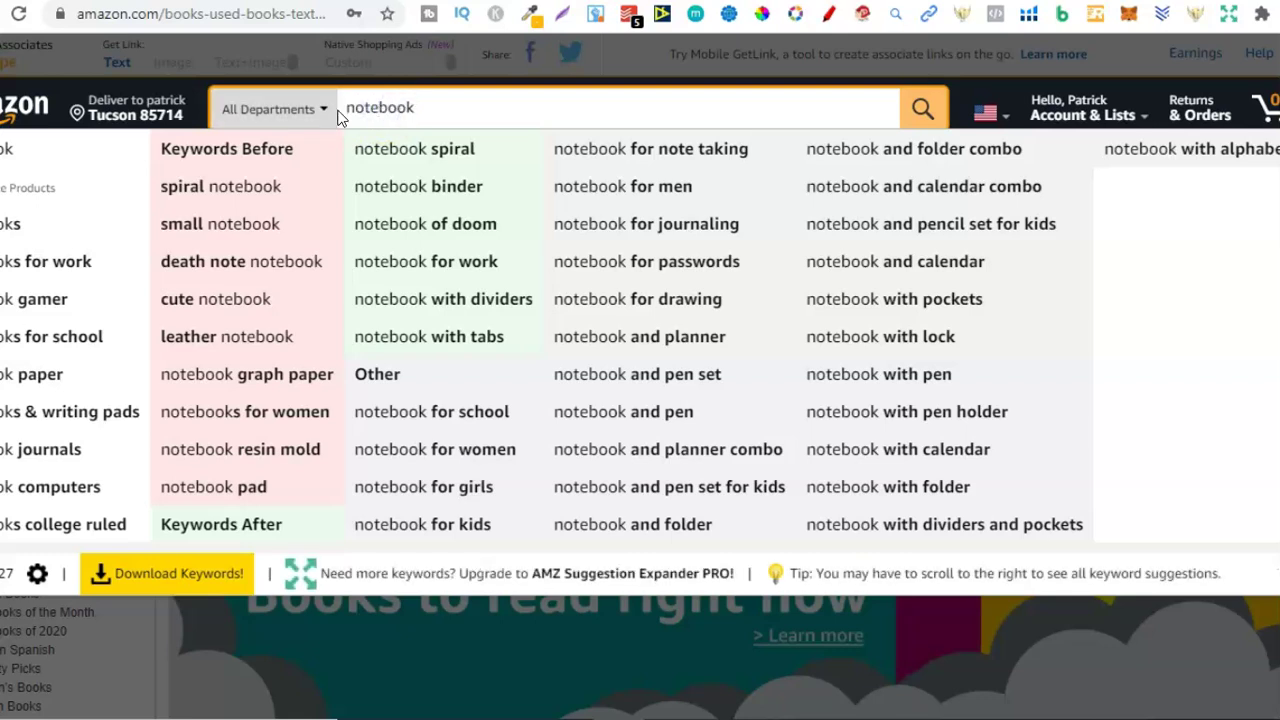
click(345, 110)
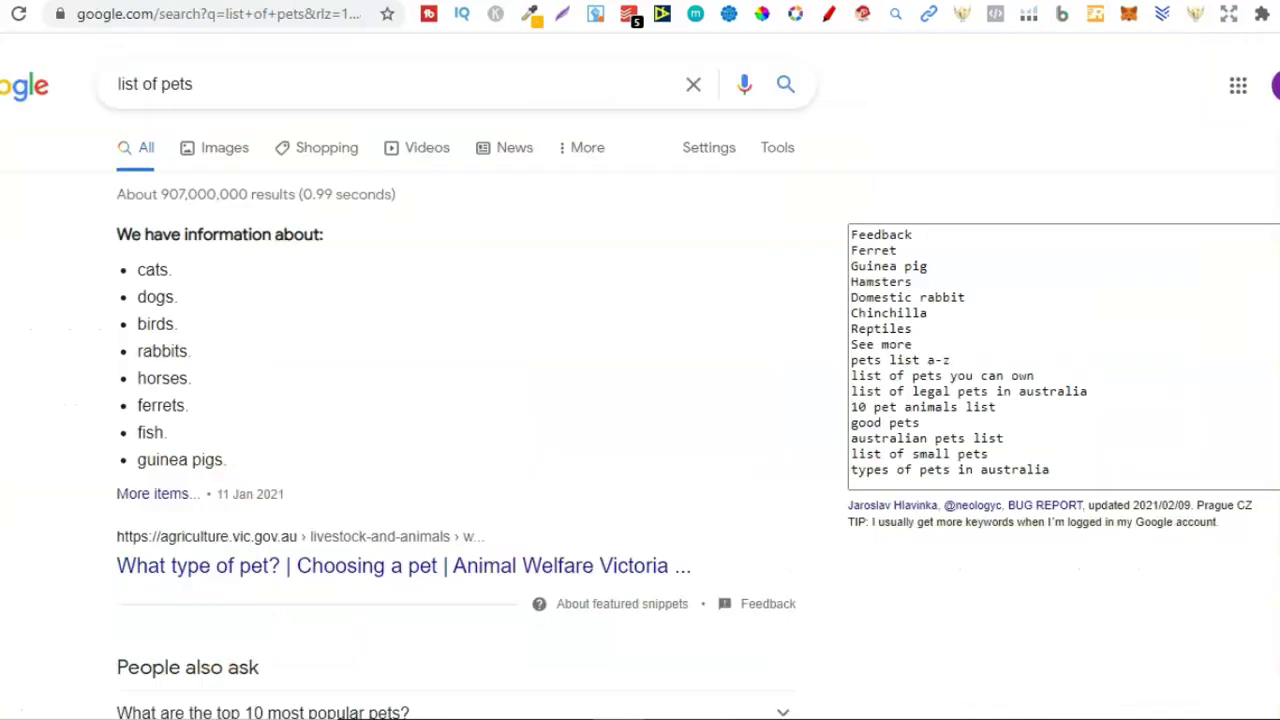
key(ctrl+Tab)
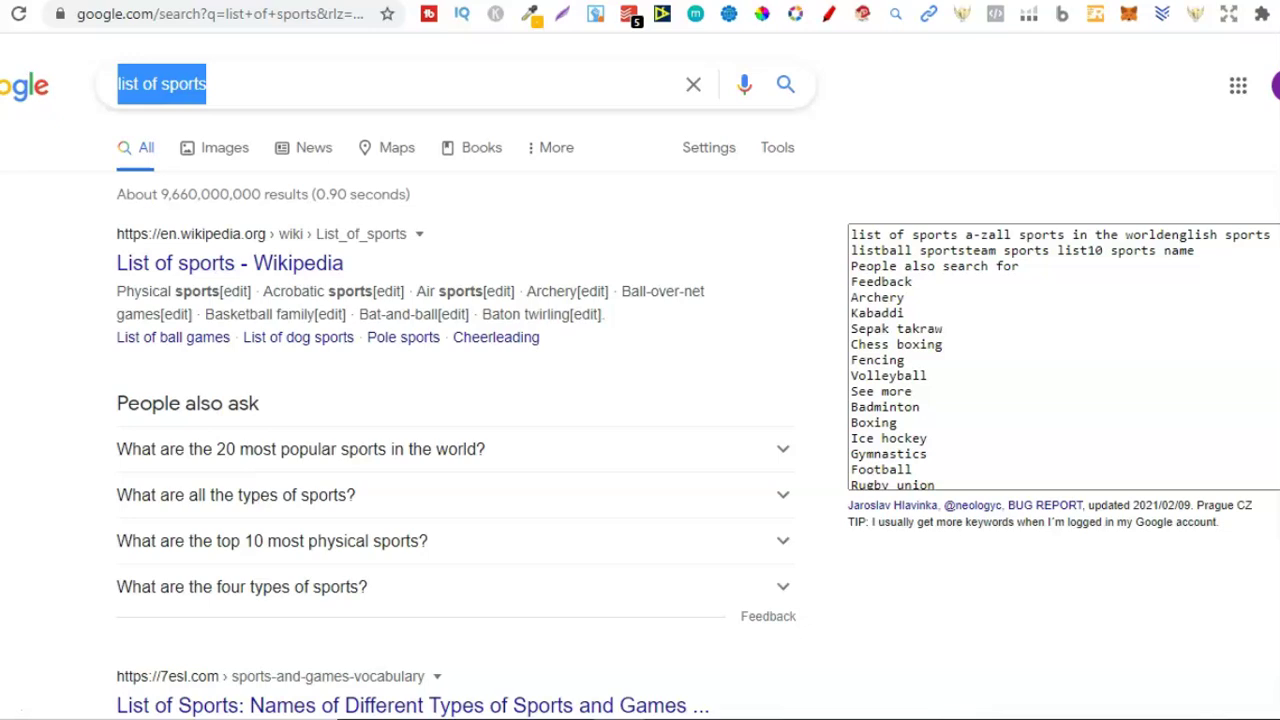
key(ctrl+Tab)
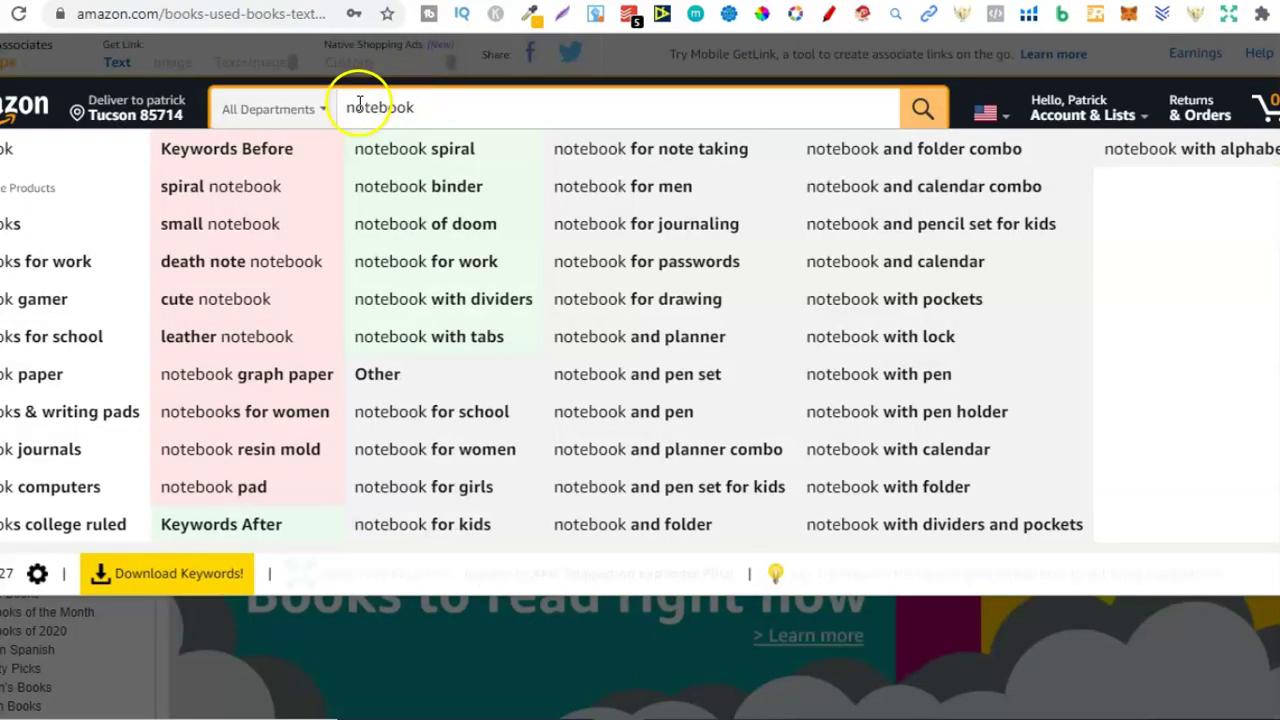
click(346, 106)
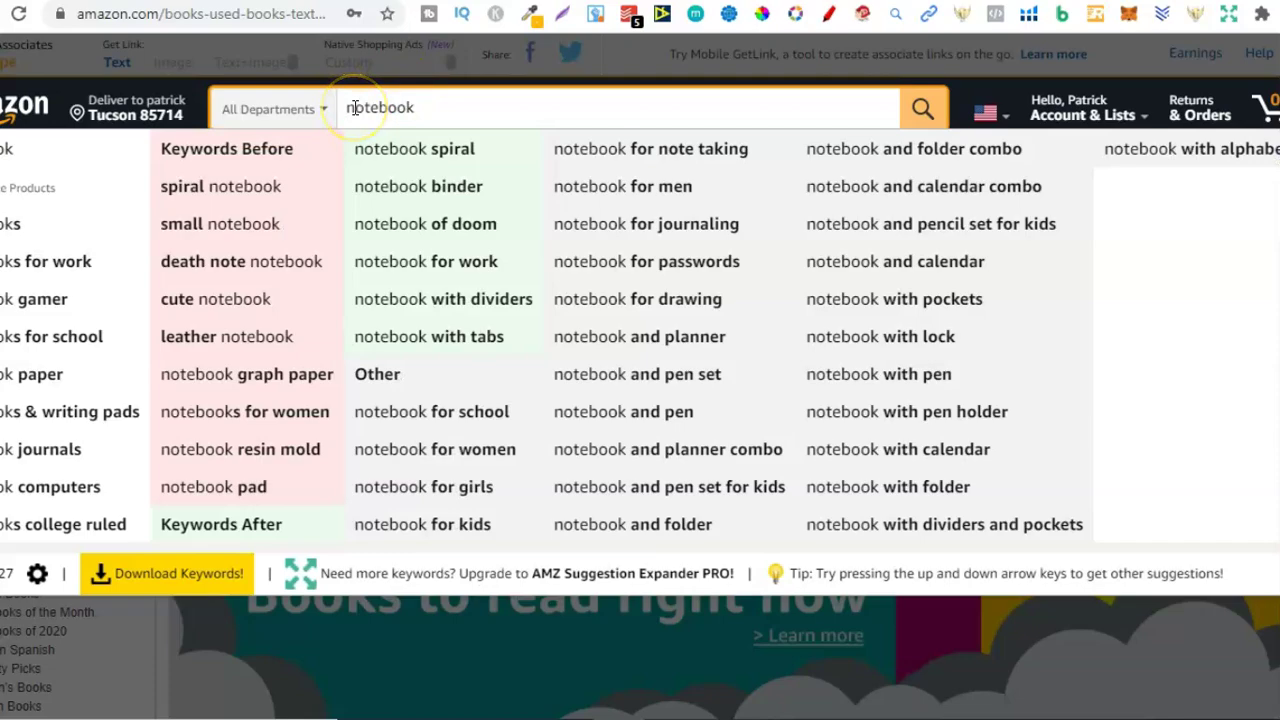
key(ctrl+Tab)
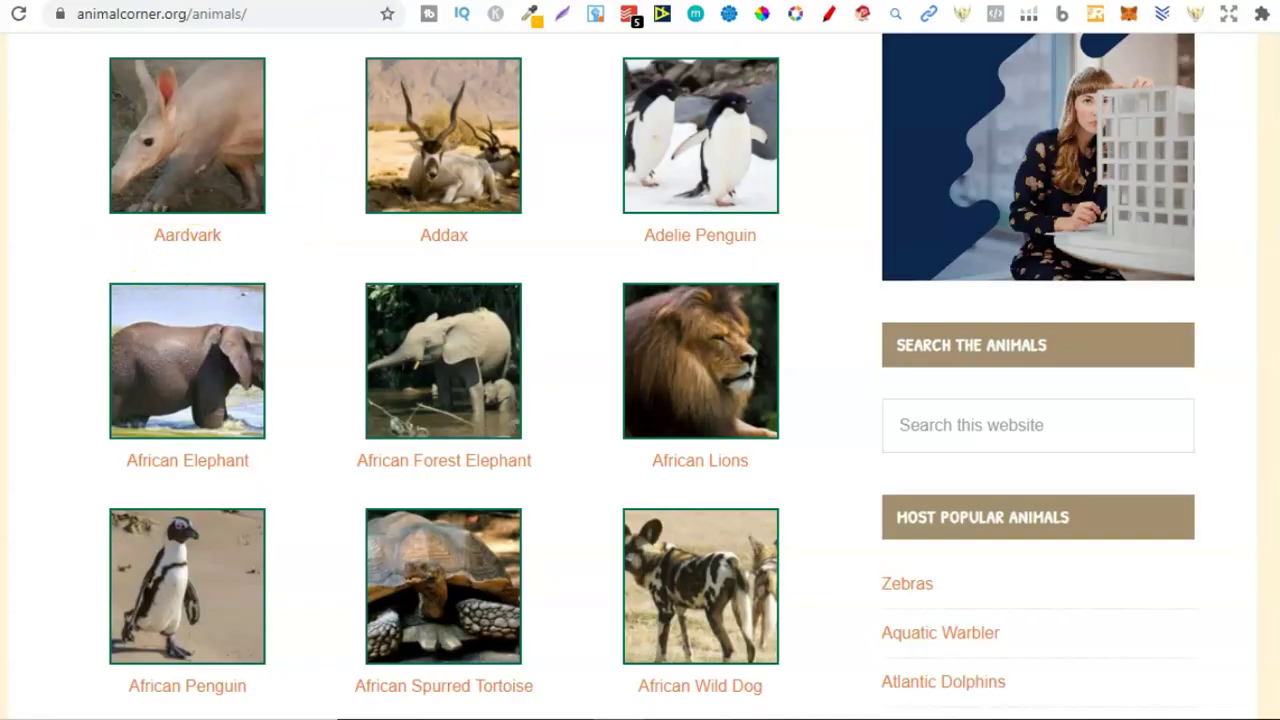
key(ctrl+shift+Tab)
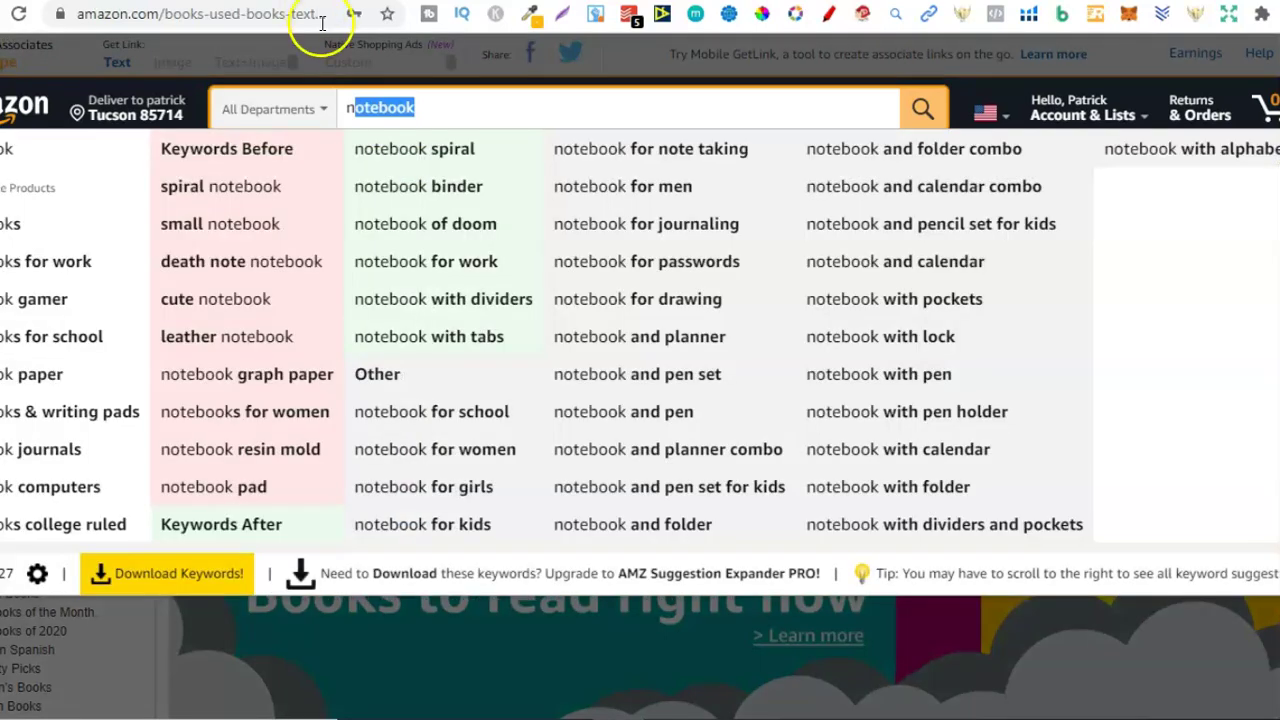
Insert "aardvark" before "notebook" in the Amazon search term and run the search for "aardvark notebook"
click(345, 108)
text(aardvark)
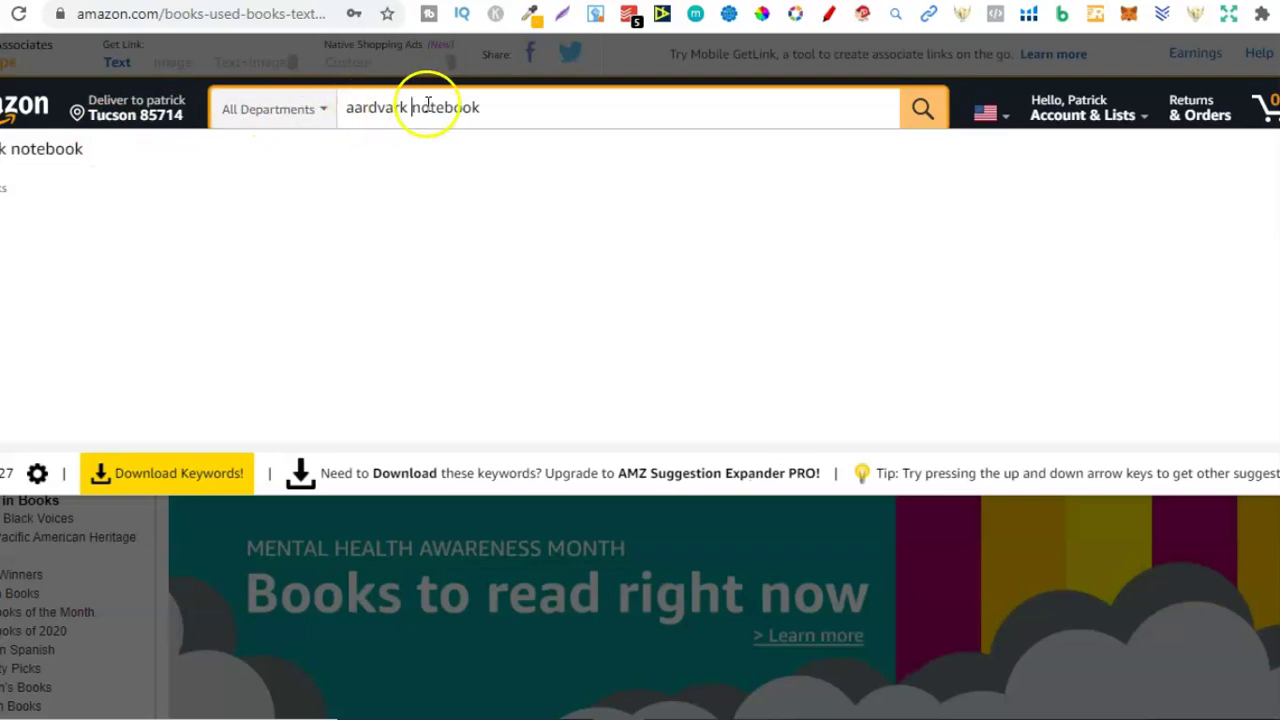
click(43, 160)
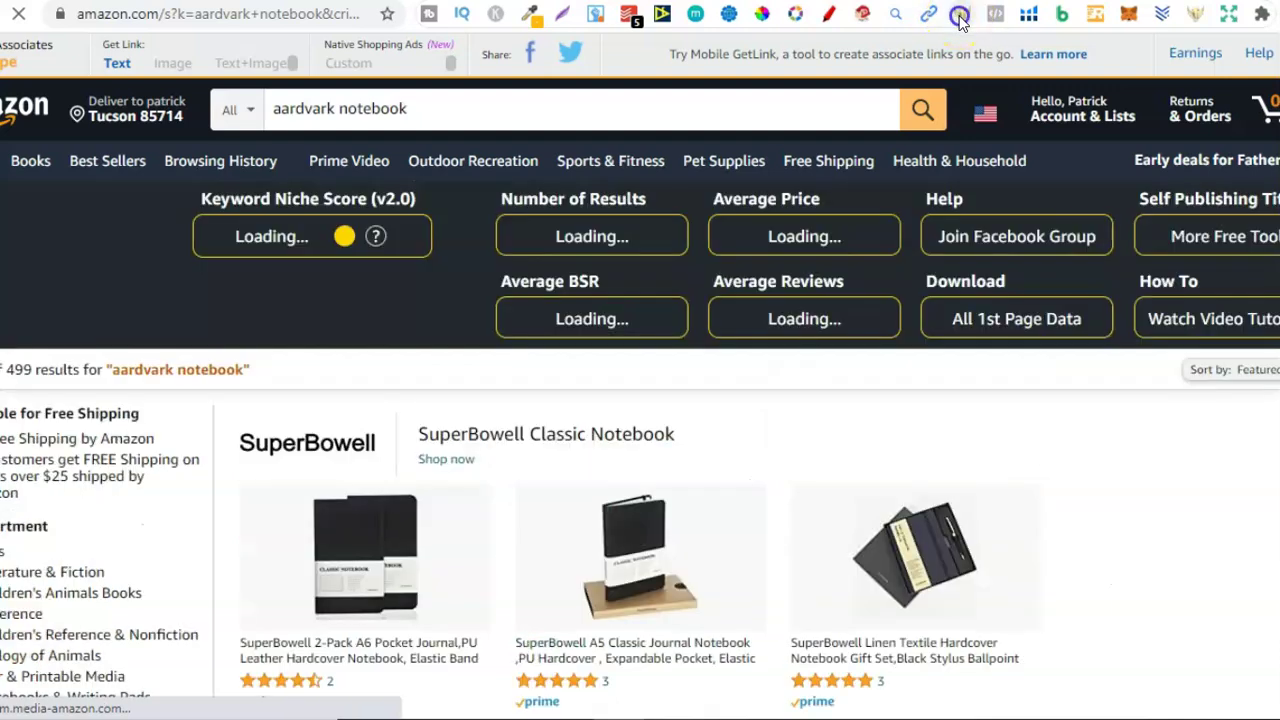
View the KDP Niche Research Extension popup, dismiss it and examine the keyword niche score for the search
click(962, 15)
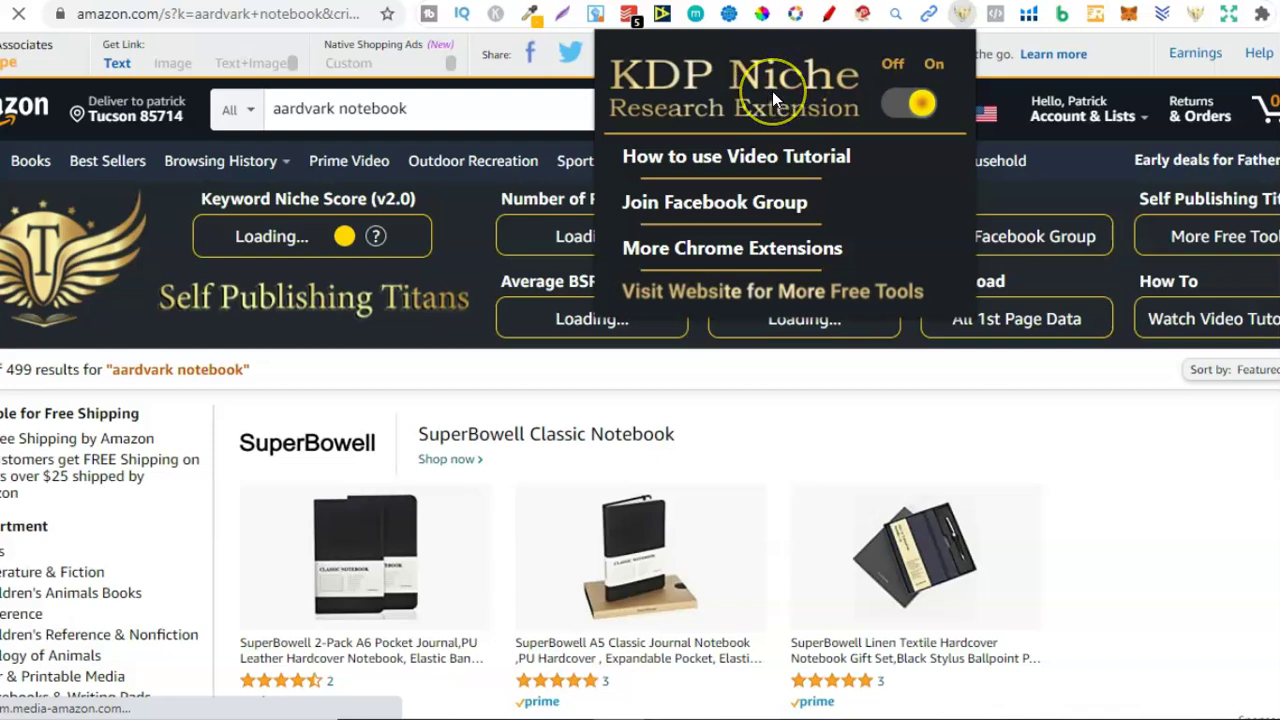
click(711, 371)
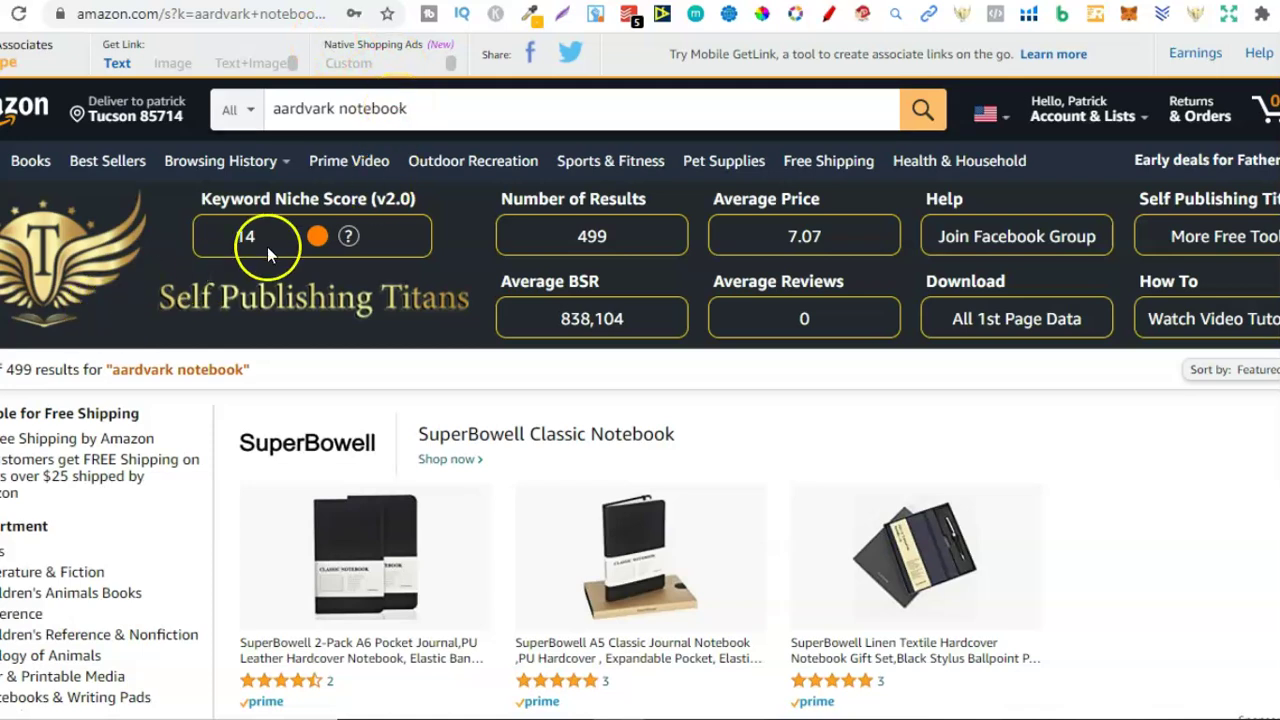
double_click(248, 236)
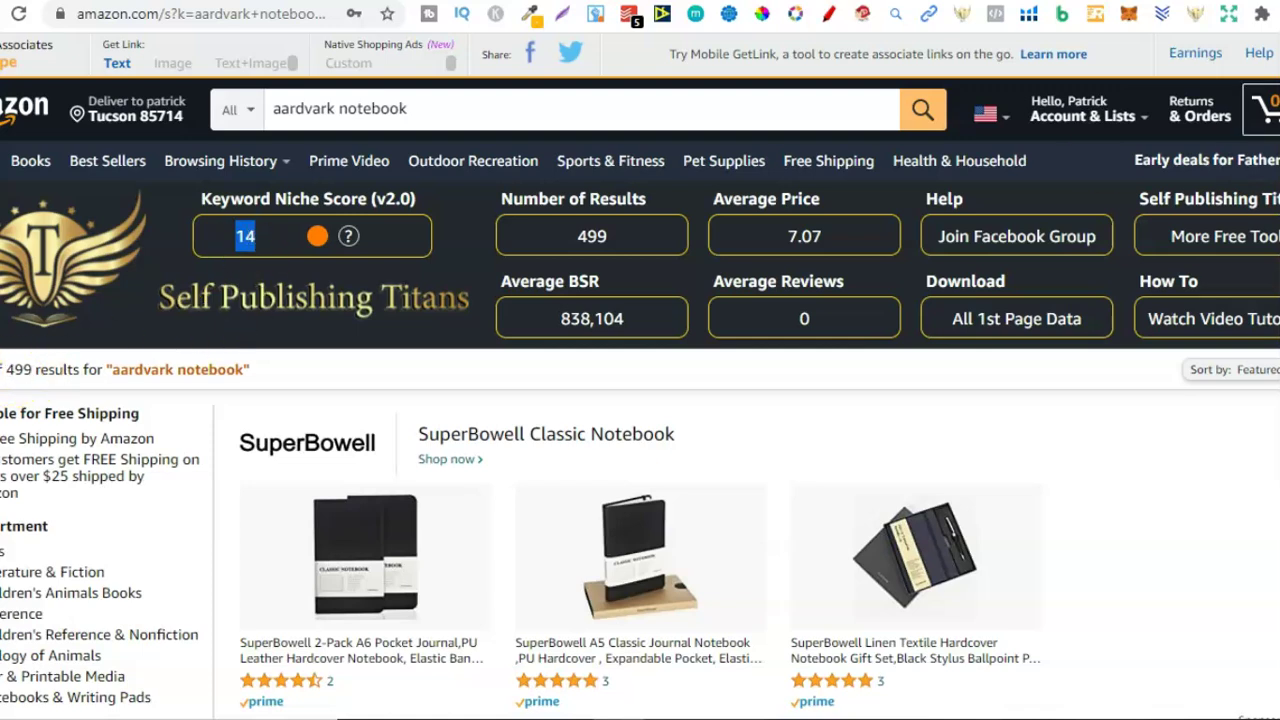
Examine the covers, best-seller ranks, prices and publication dates of the aardvark notebook listings in the results
scroll(640, 376, down, 6)
scroll(640, 376, down, 2)
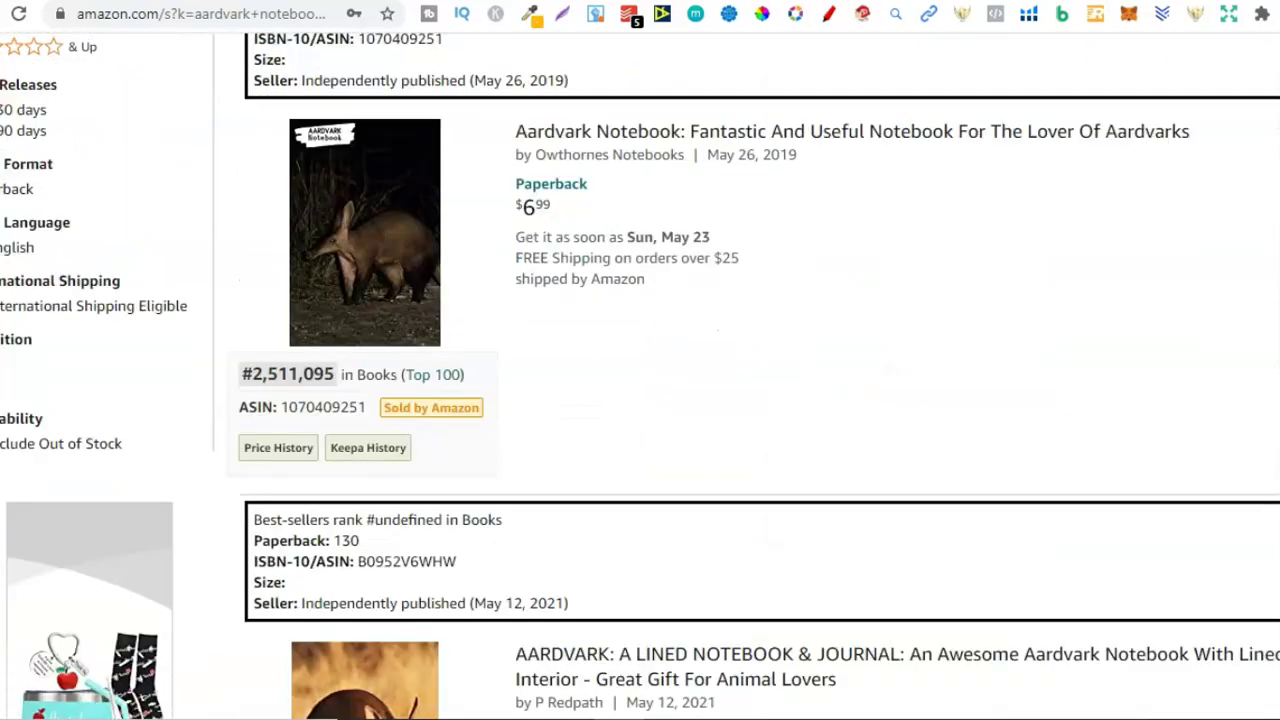
scroll(440, 290, down, 4)
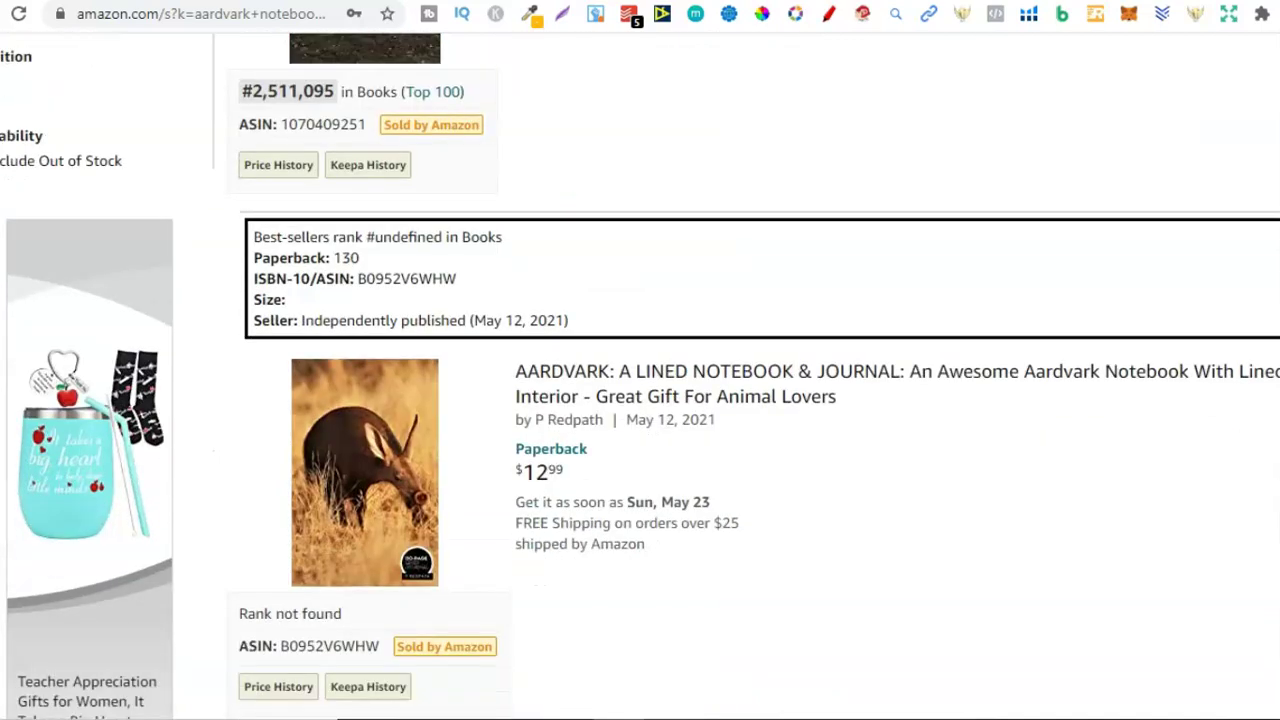
scroll(440, 290, up, 3)
mouse_move(440, 290)
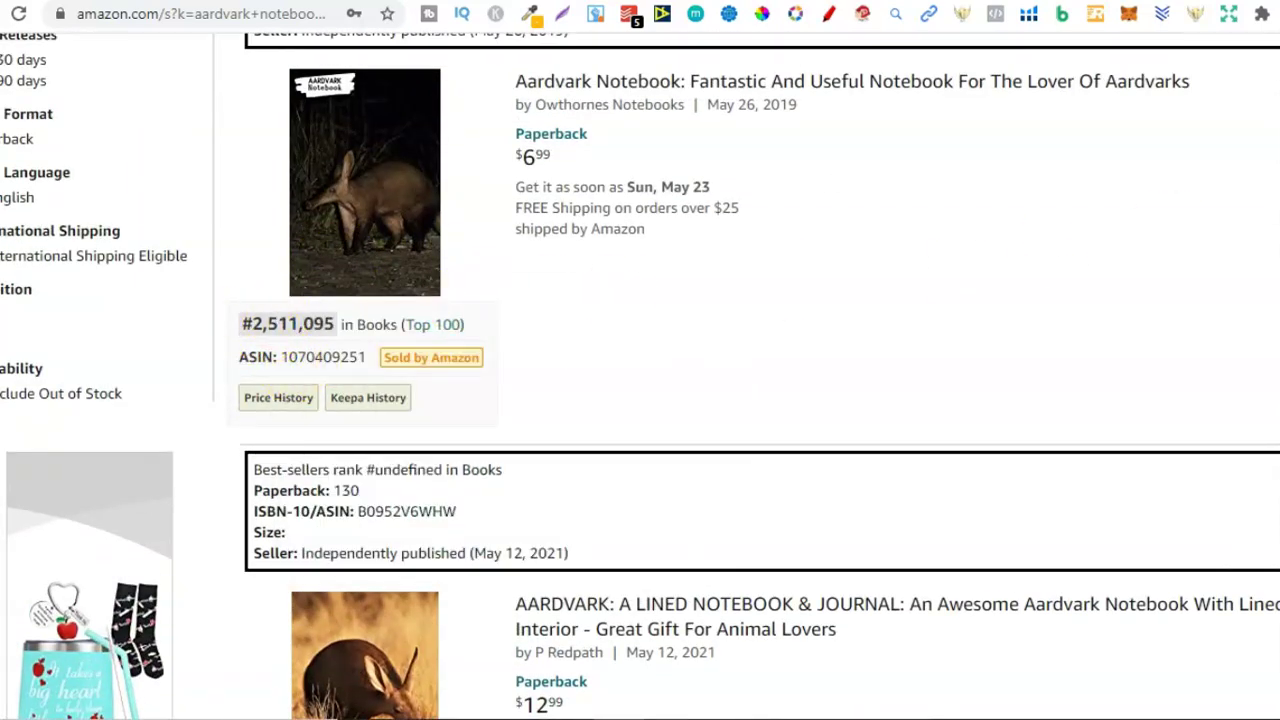
scroll(640, 376, down, 9)
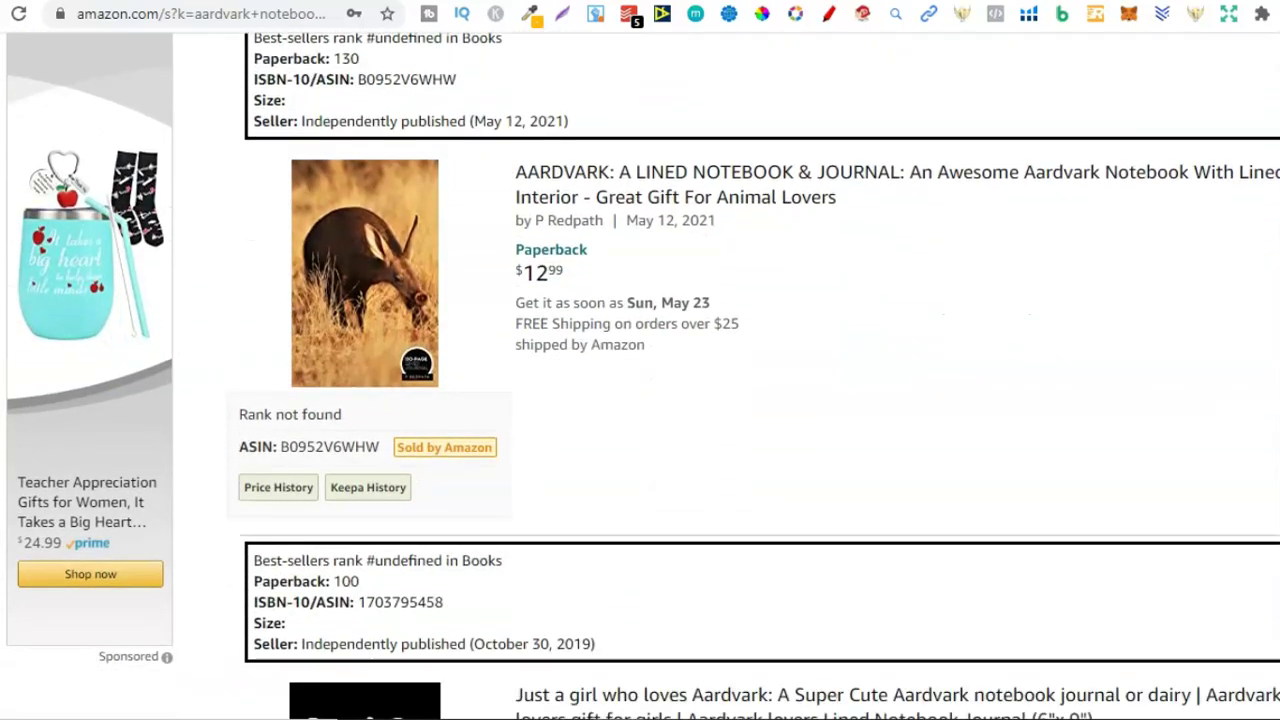
scroll(640, 376, down, 6)
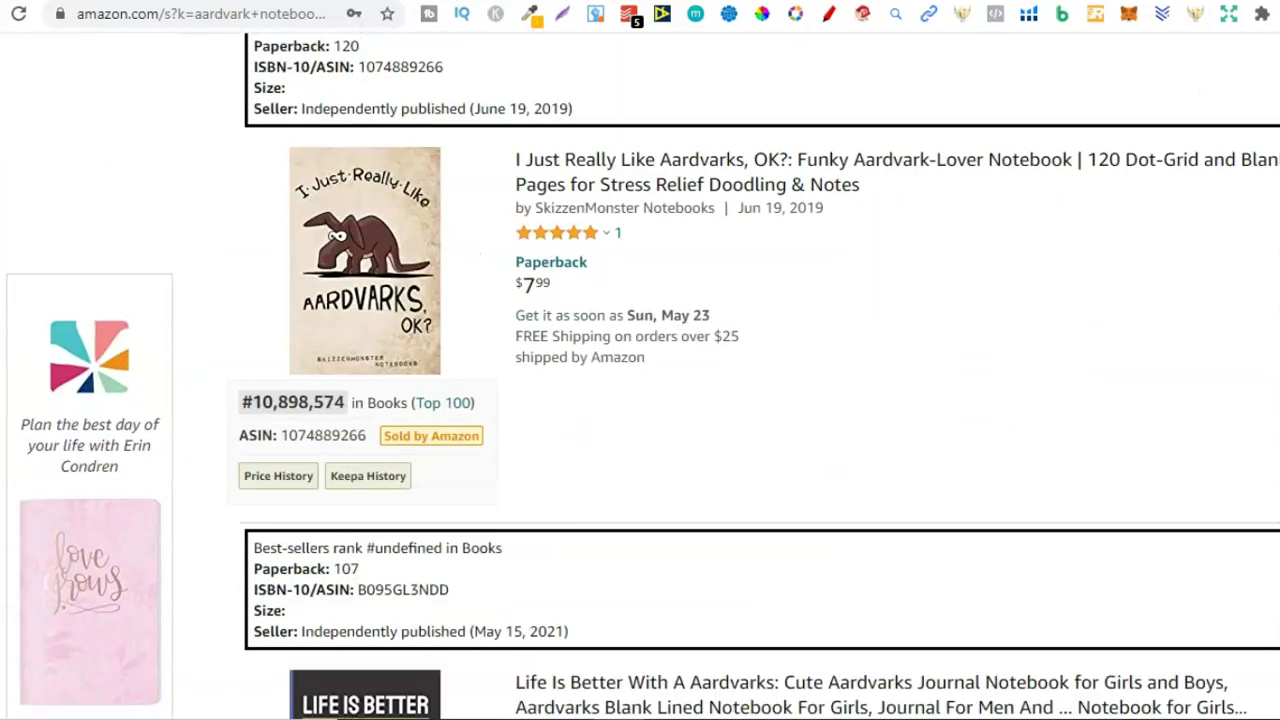
scroll(640, 376, down, 1)
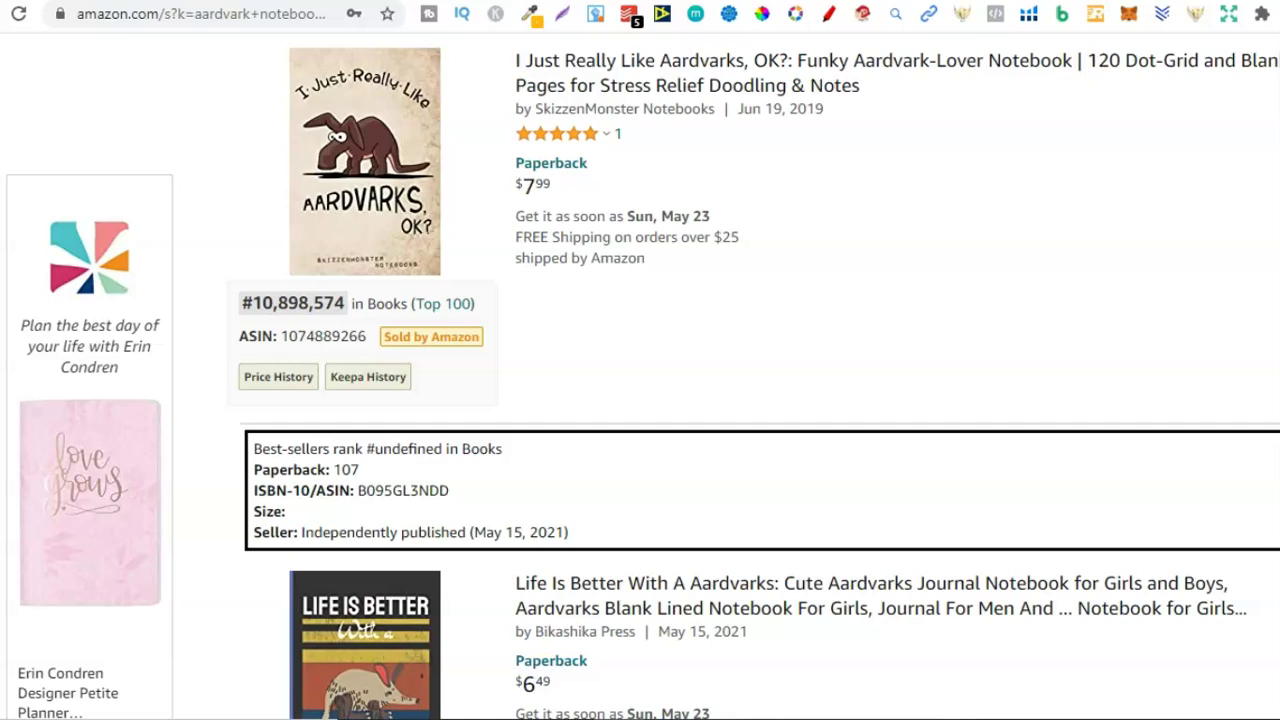
scroll(640, 376, down, 9)
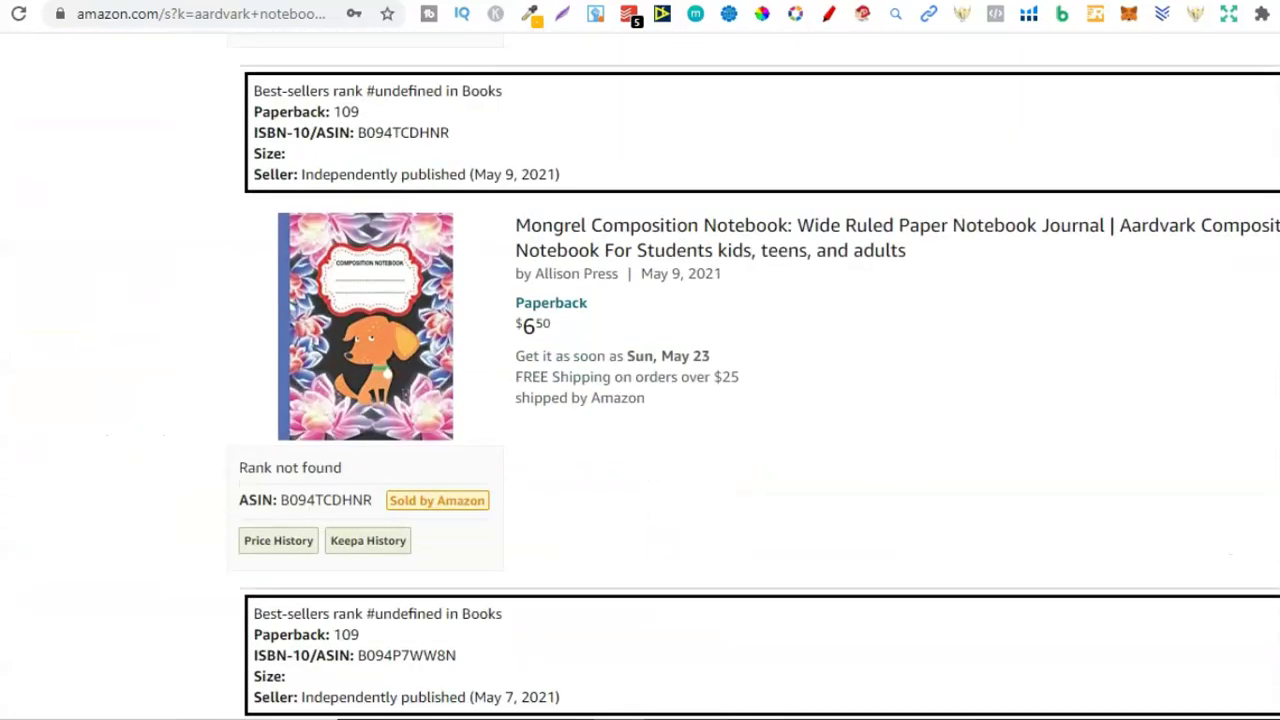
scroll(640, 376, down, 14)
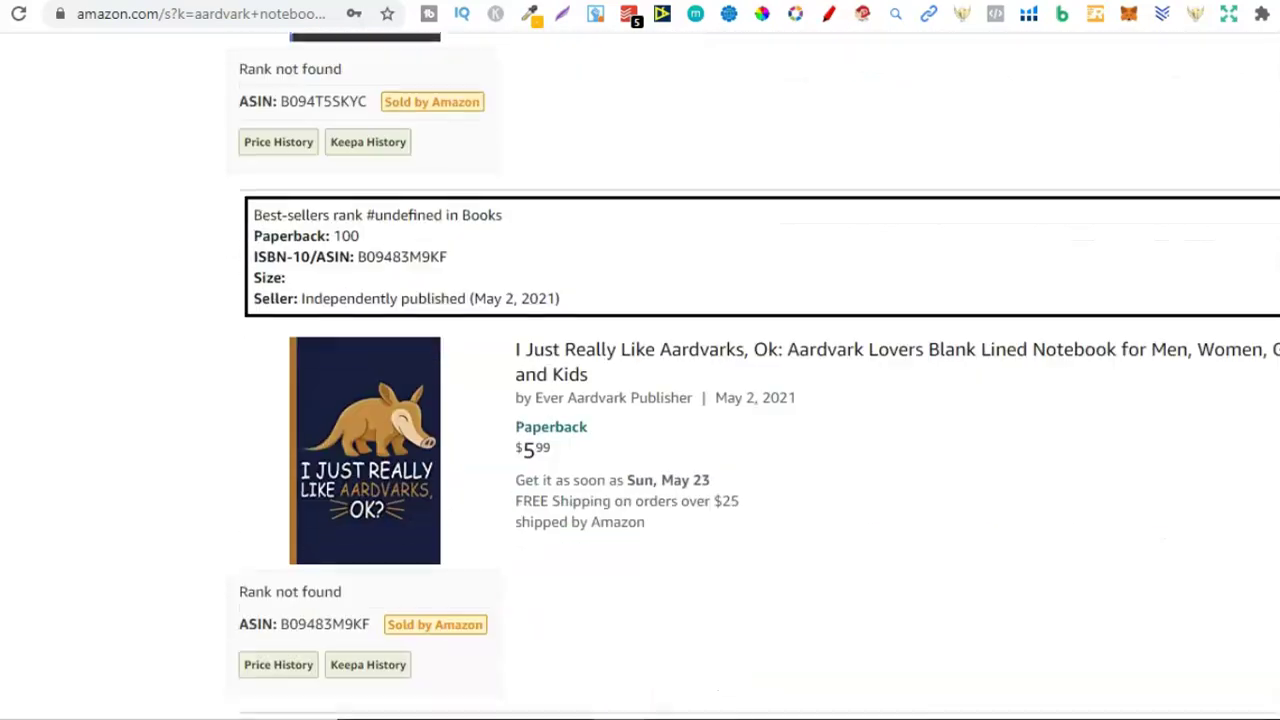
scroll(640, 376, down, 5)
scroll(640, 376, down, 6)
scroll(640, 376, down, 8)
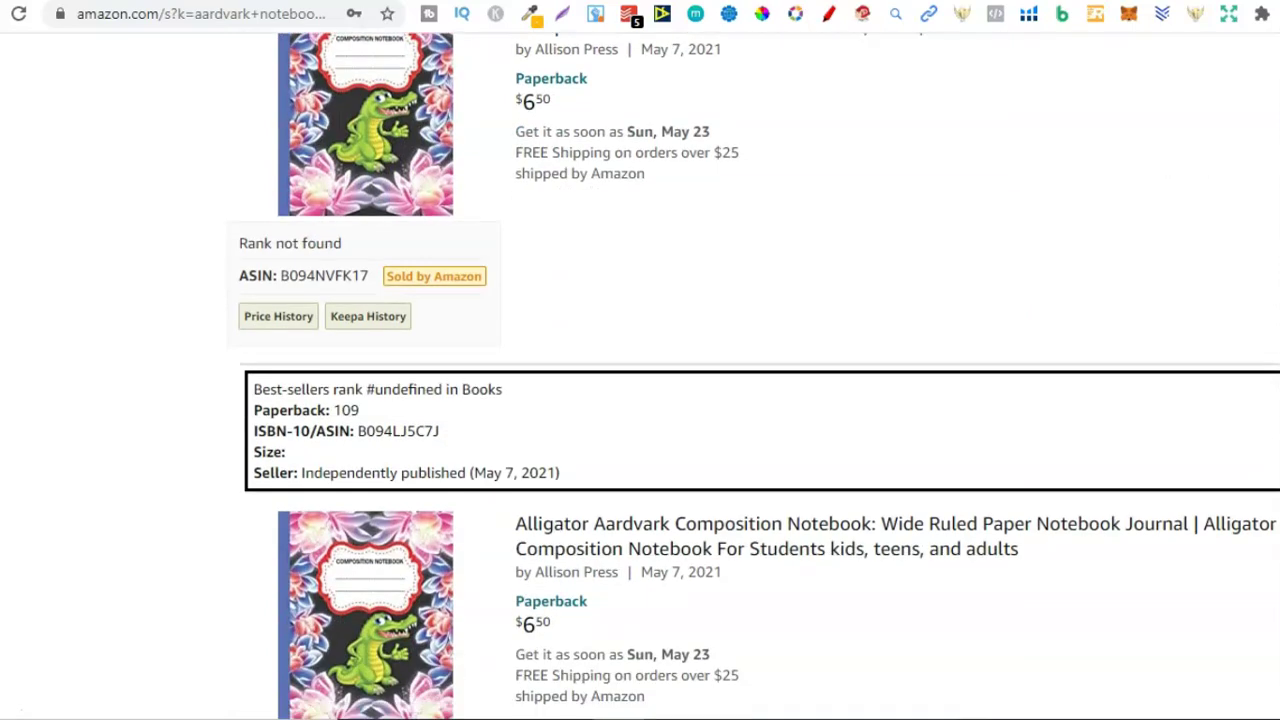
Examine the remaining aardvark notebook listings' covers, ranks and publication dates, and recheck the keyword niche score
scroll(640, 376, down, 10)
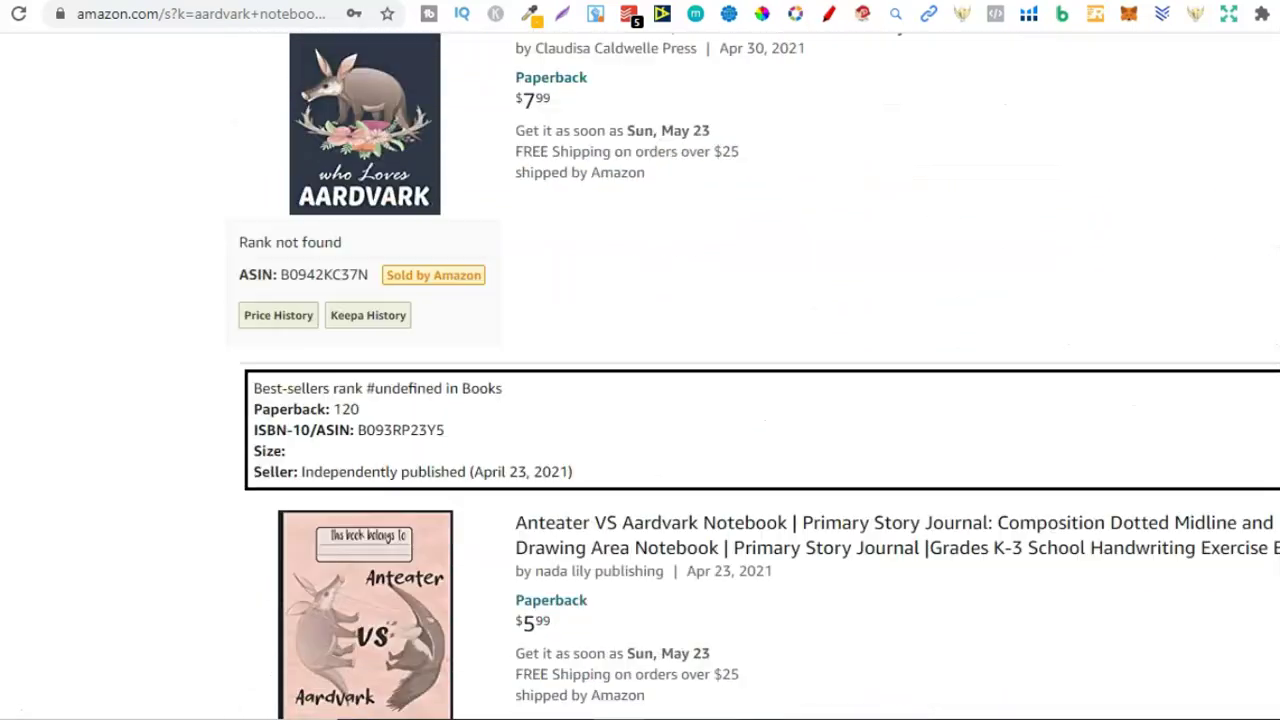
scroll(640, 376, down, 6)
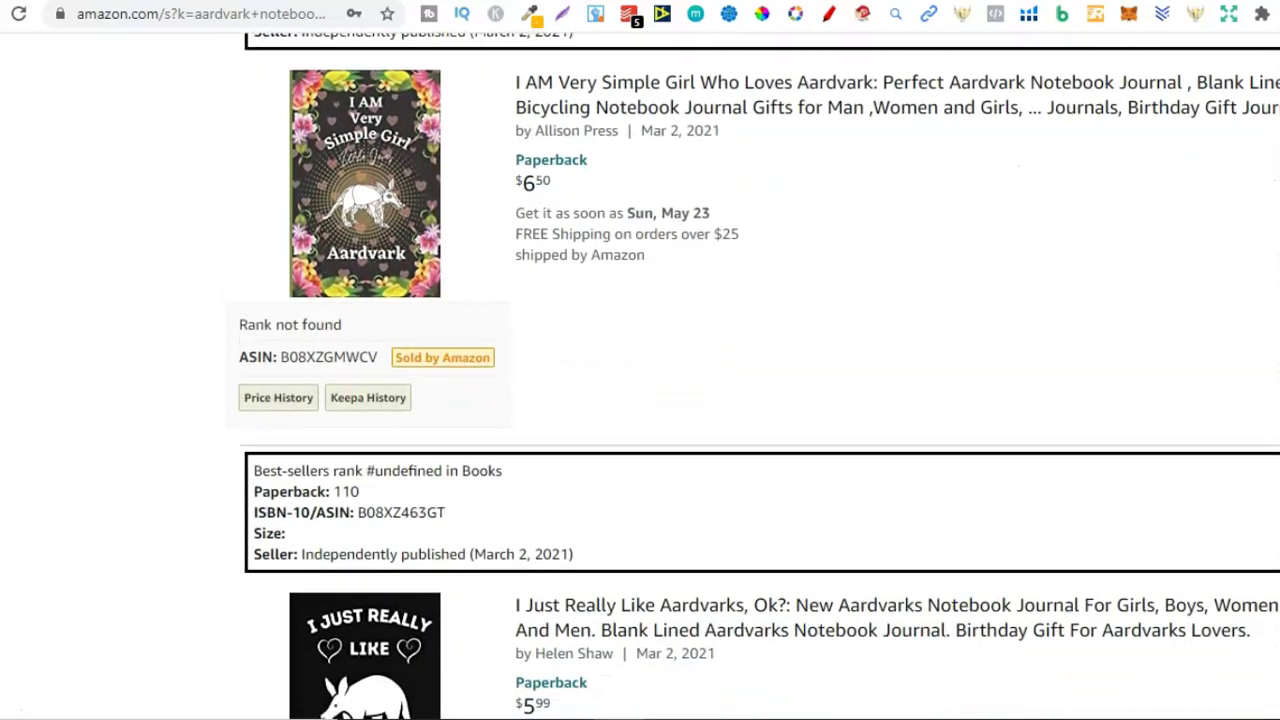
scroll(640, 376, up, 20)
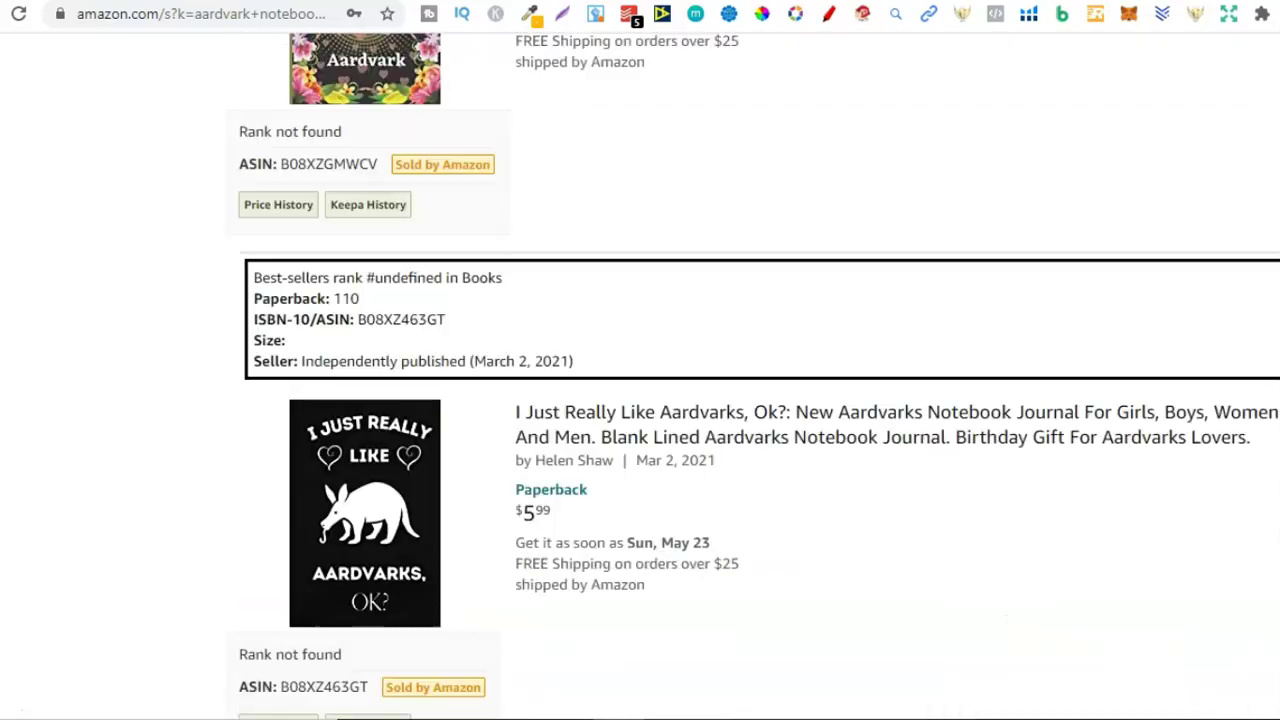
scroll(640, 376, up, 1)
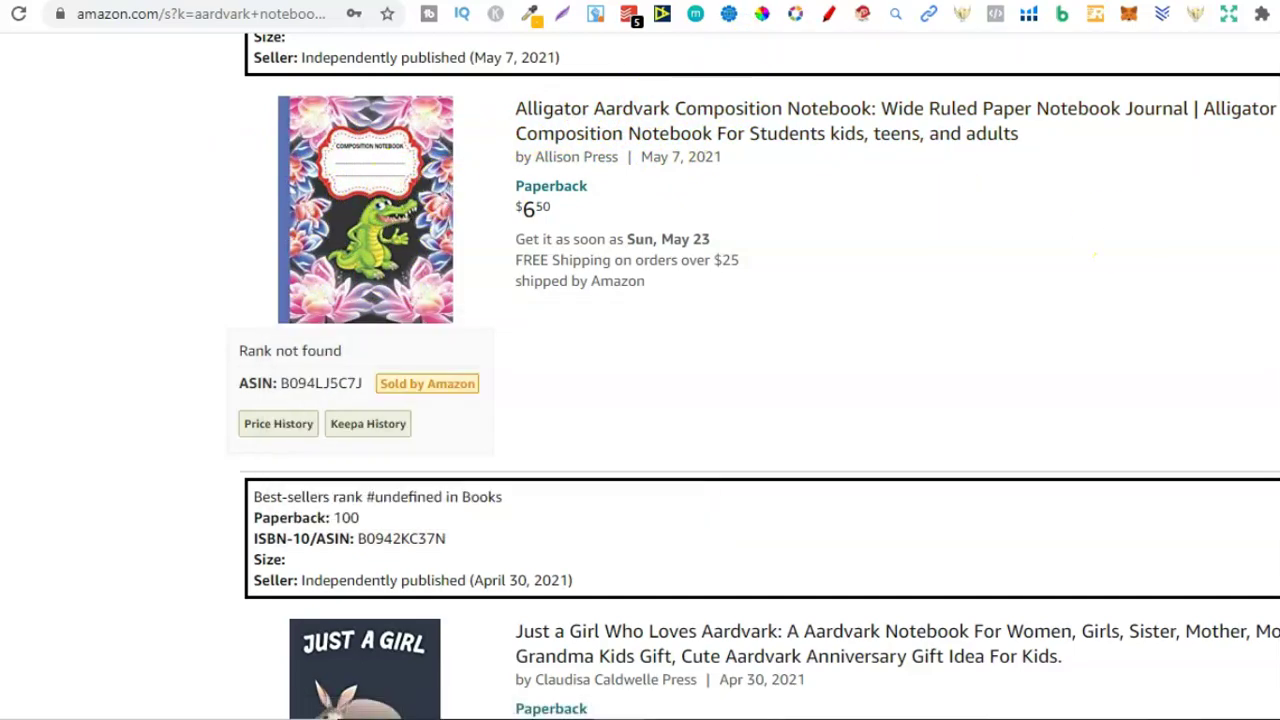
scroll(640, 400, up, 20)
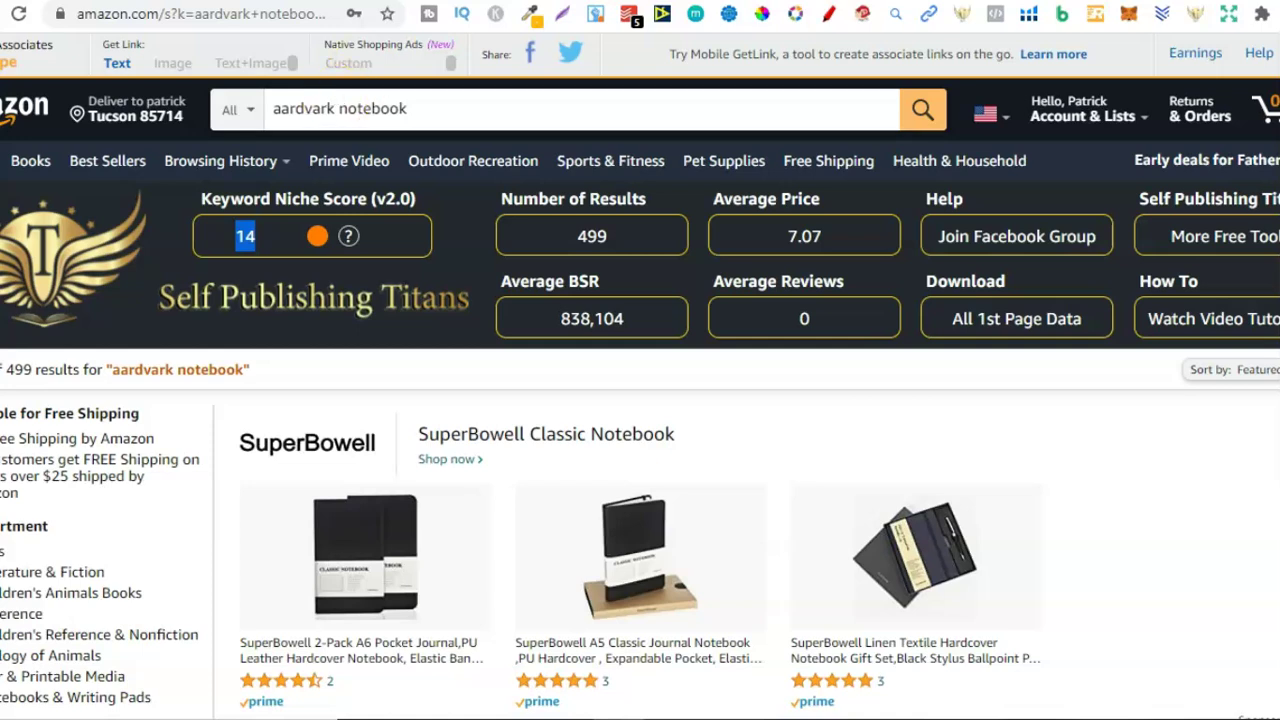
Review the Google list of pets for more animal names, and recheck the first aardvark notebook listing on Amazon
key(ctrl+shift+Tab)
key(ctrl+shift+Tab)
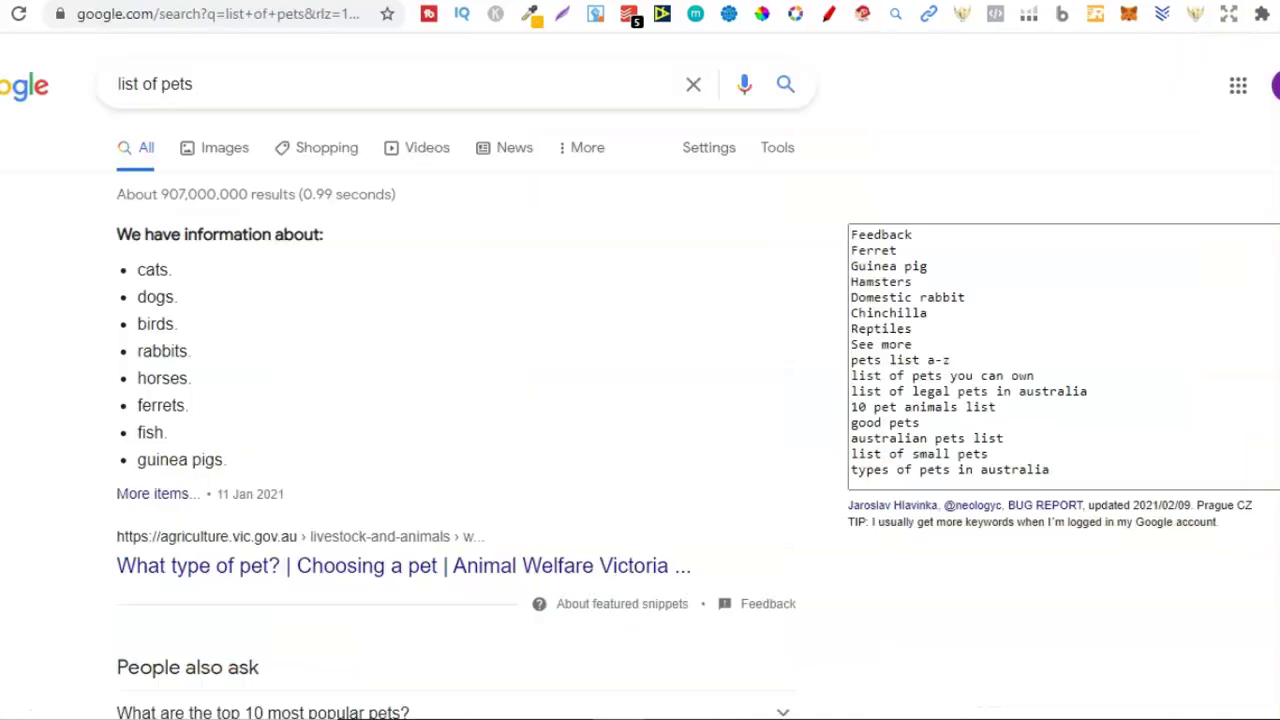
key(ctrl+shift+Tab)
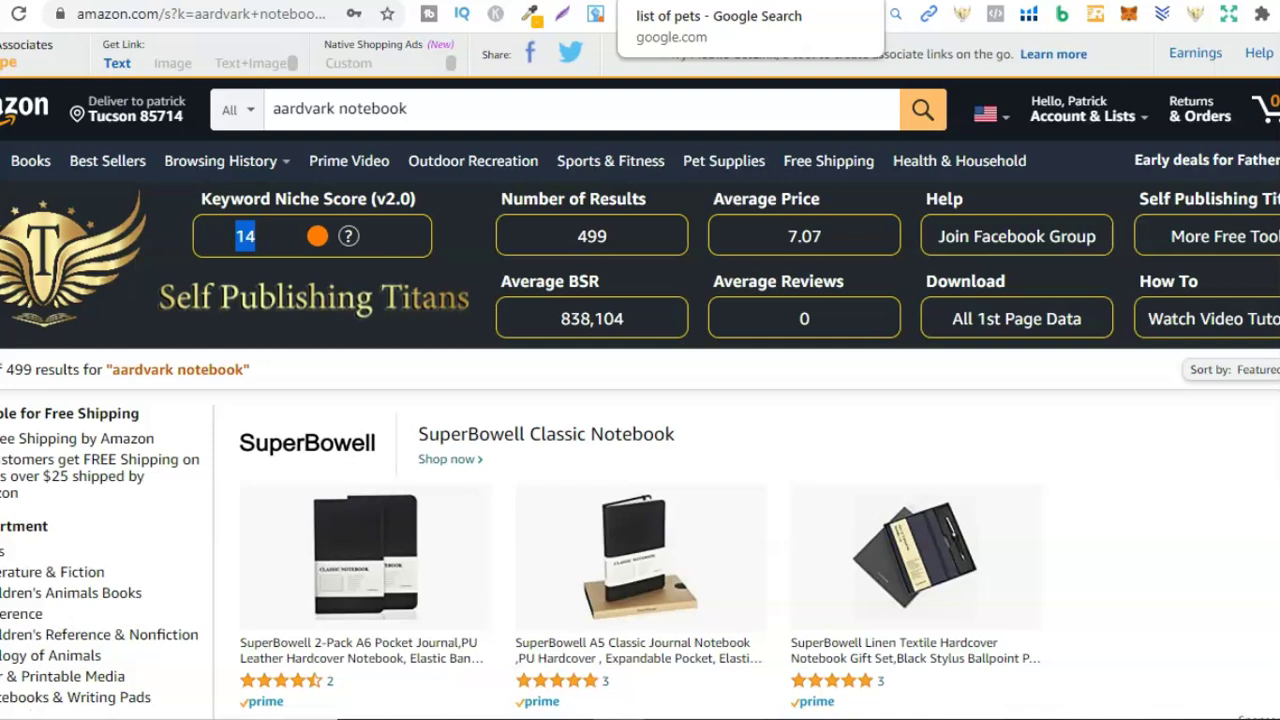
scroll(640, 400, down, 7)
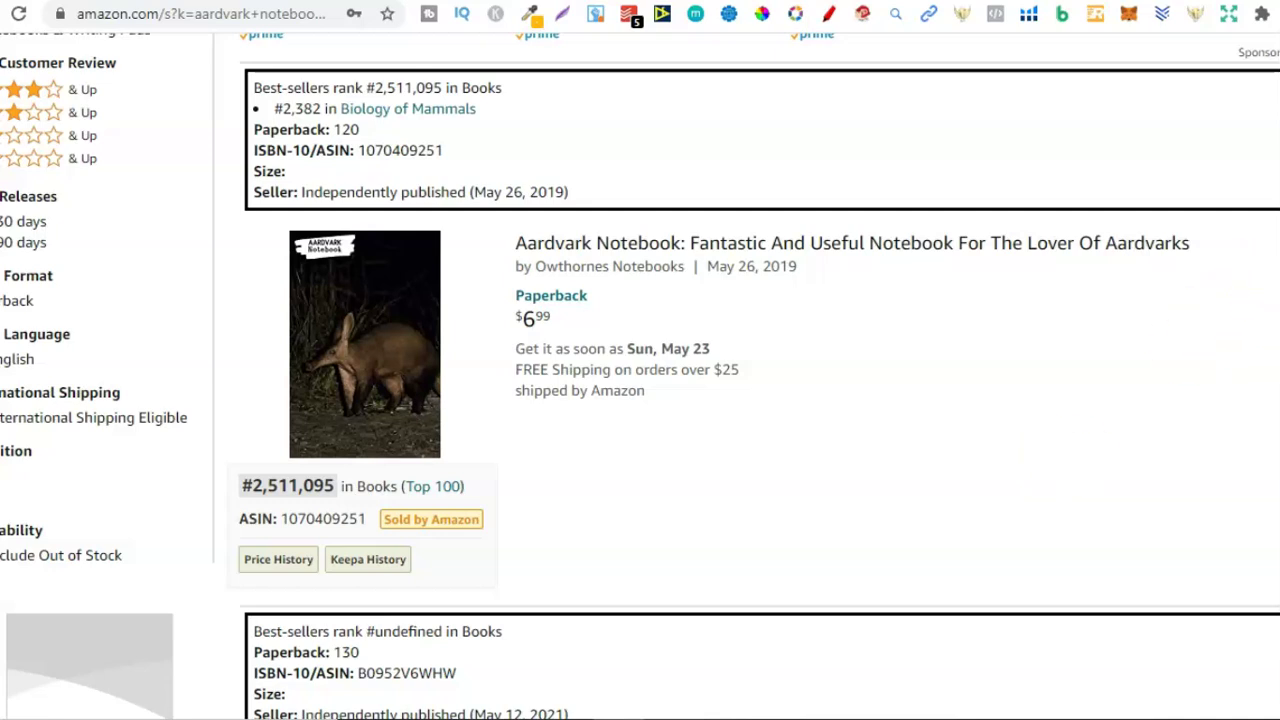
scroll(640, 376, up, 6)
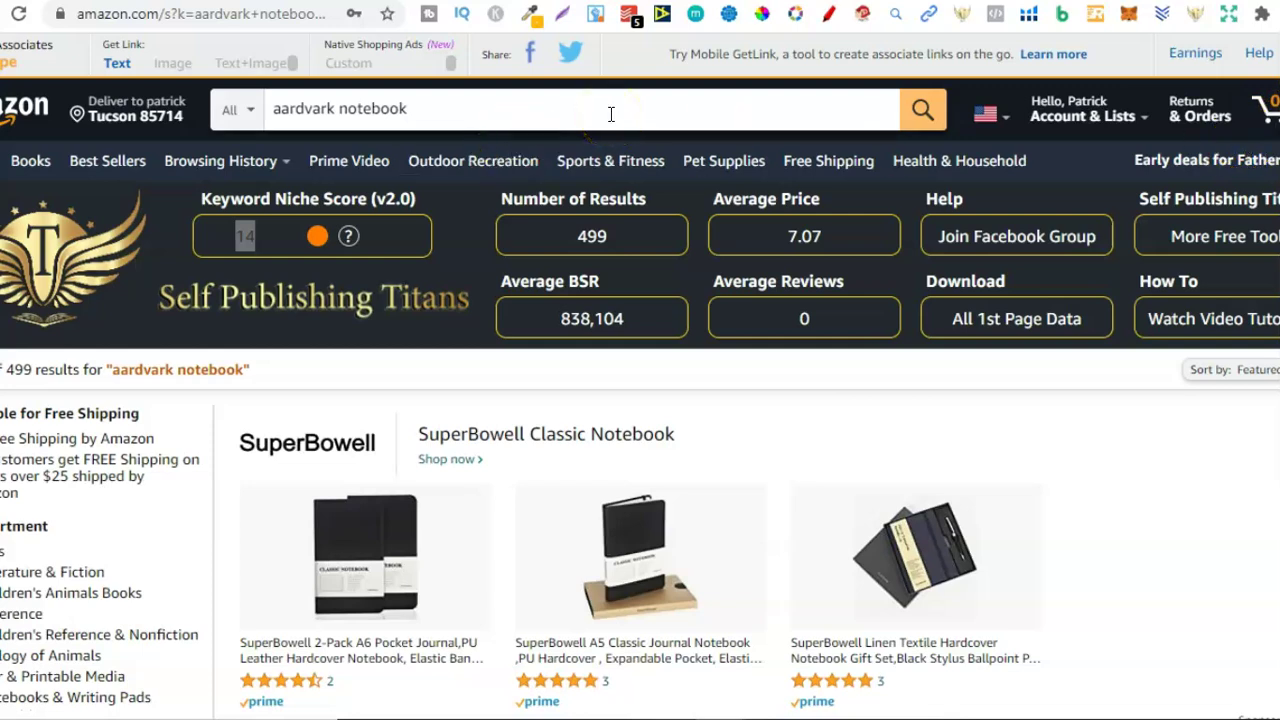
Replace the Amazon search term with "coloring book" and run the search
click(554, 110)
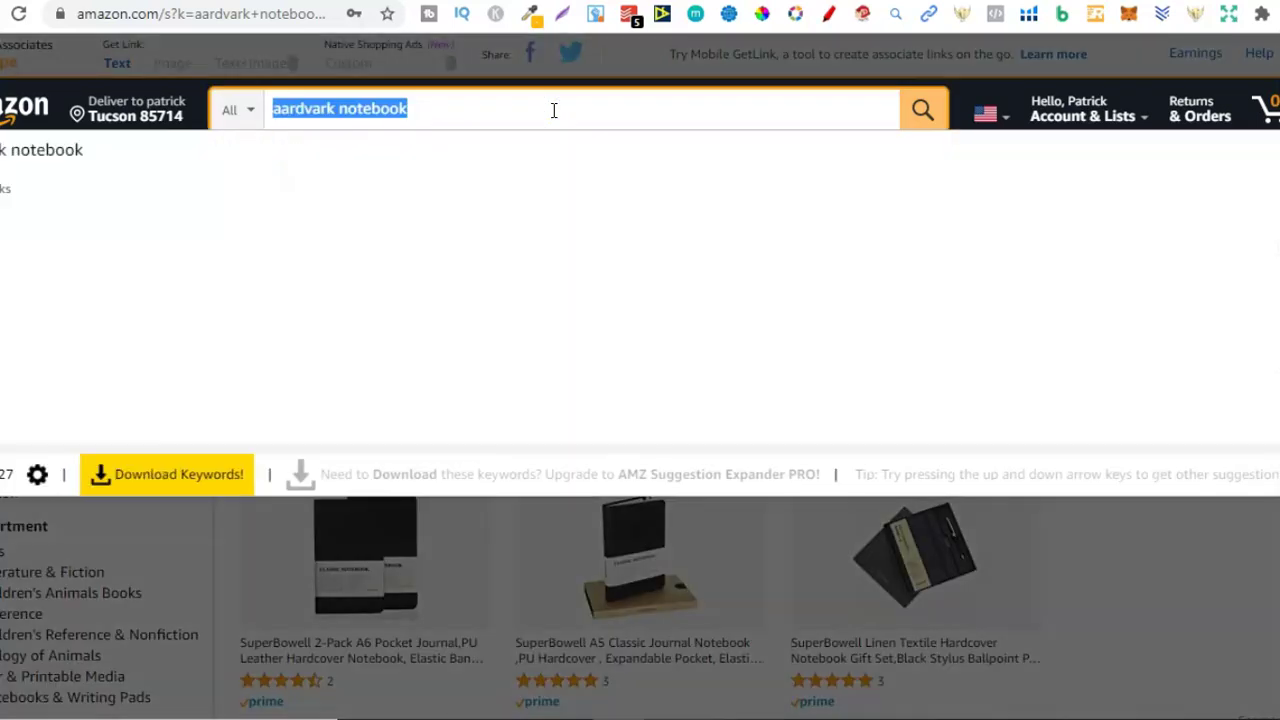
text(coloring book)
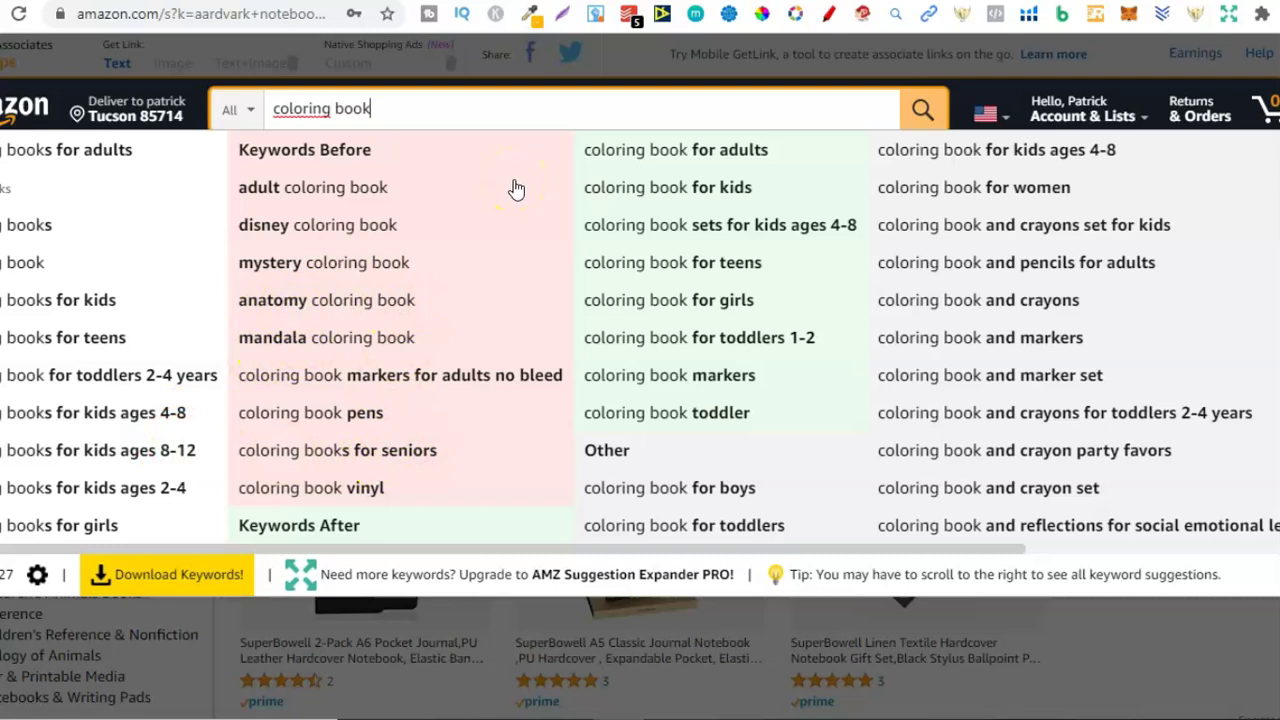
click(926, 108)
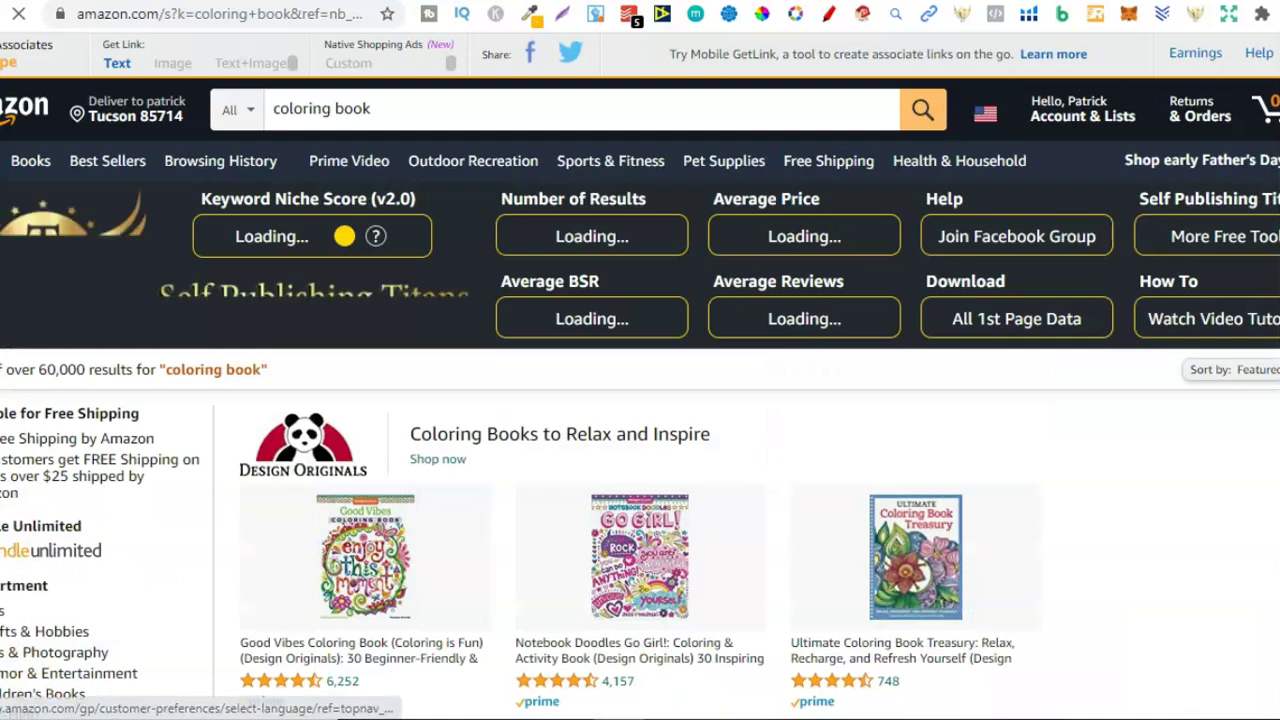
Find The Ultimate Colouring Book for Girls among the sponsored results and open its author's page in a separate tab
scroll(640, 376, down, 1)
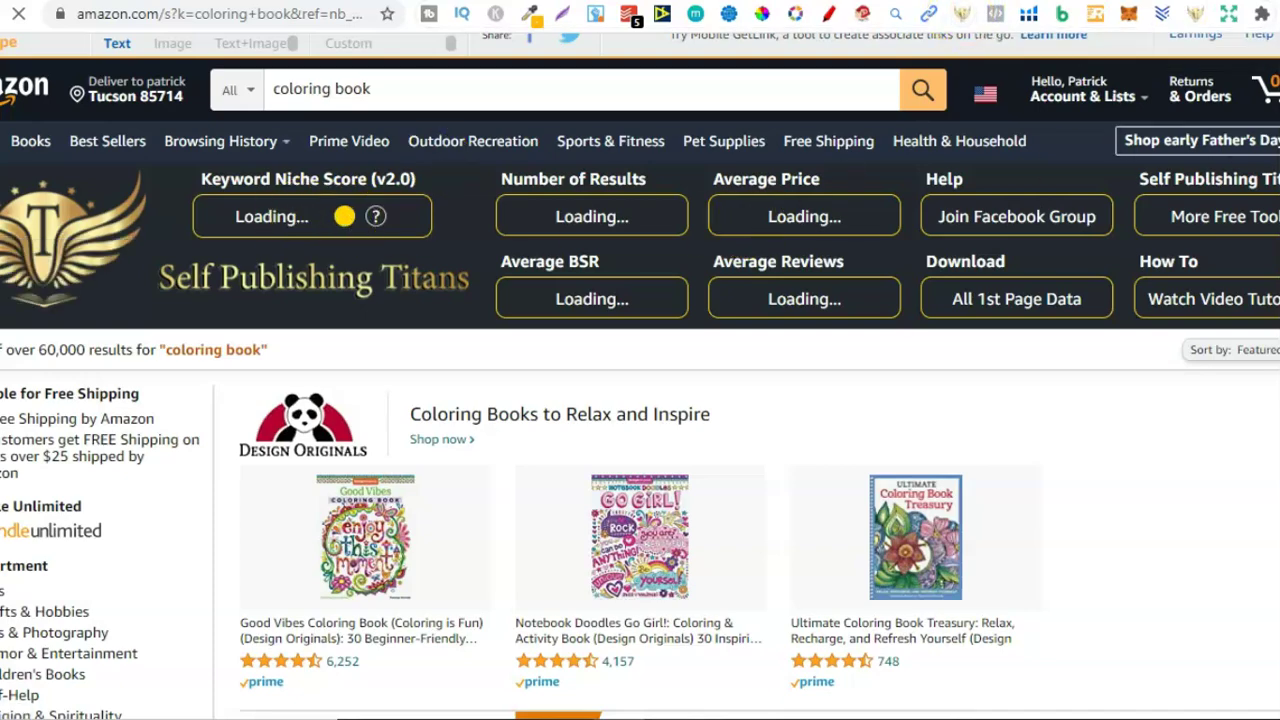
scroll(640, 376, down, 5)
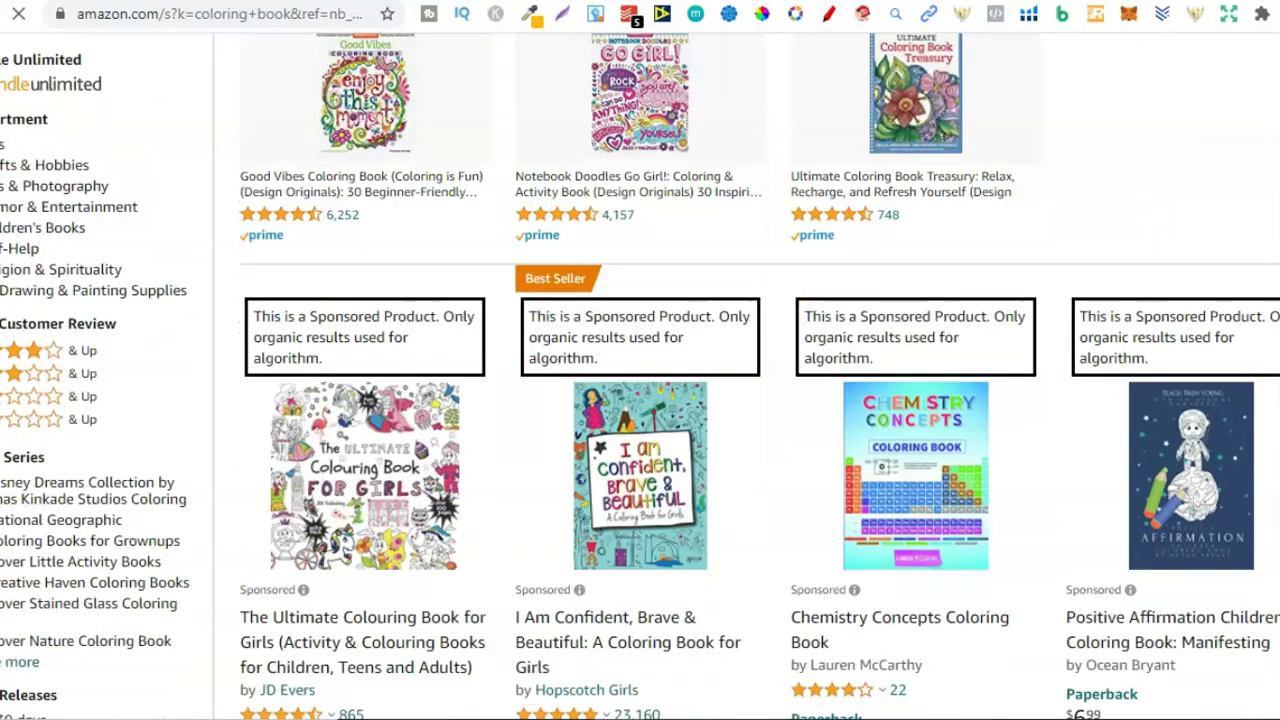
scroll(640, 376, down, 3)
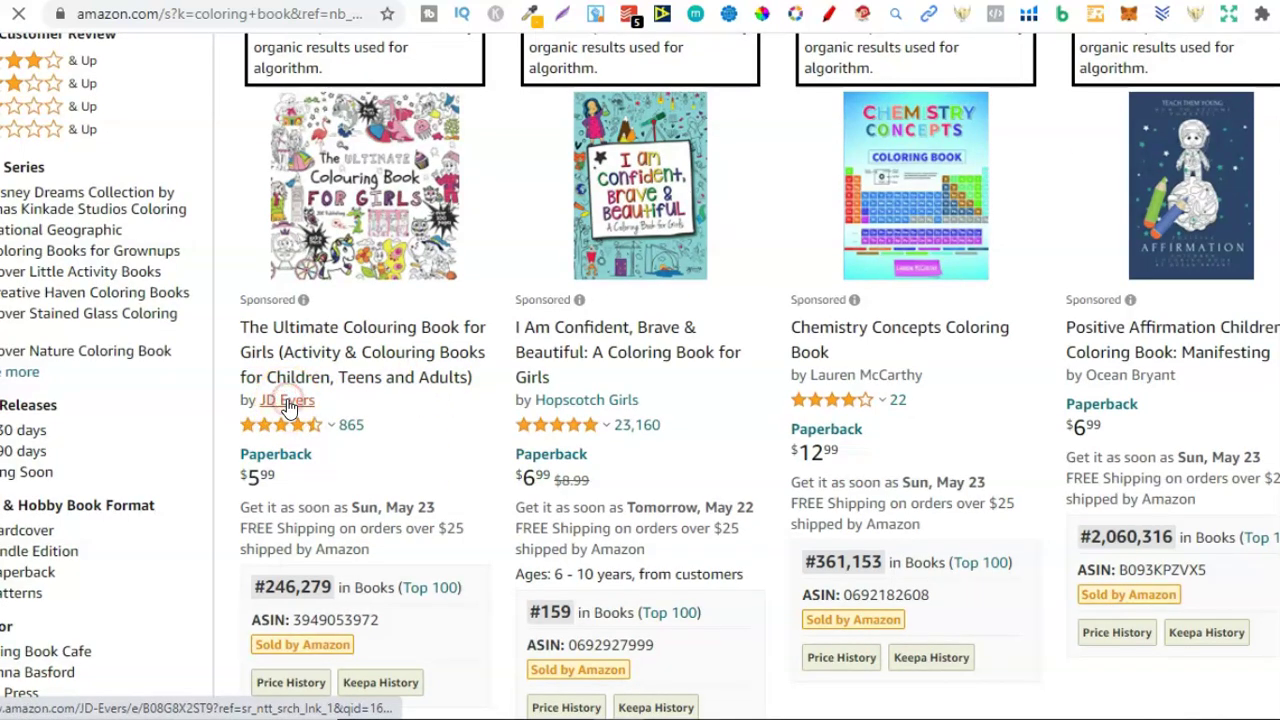
right_click(287, 404)
click(330, 416)
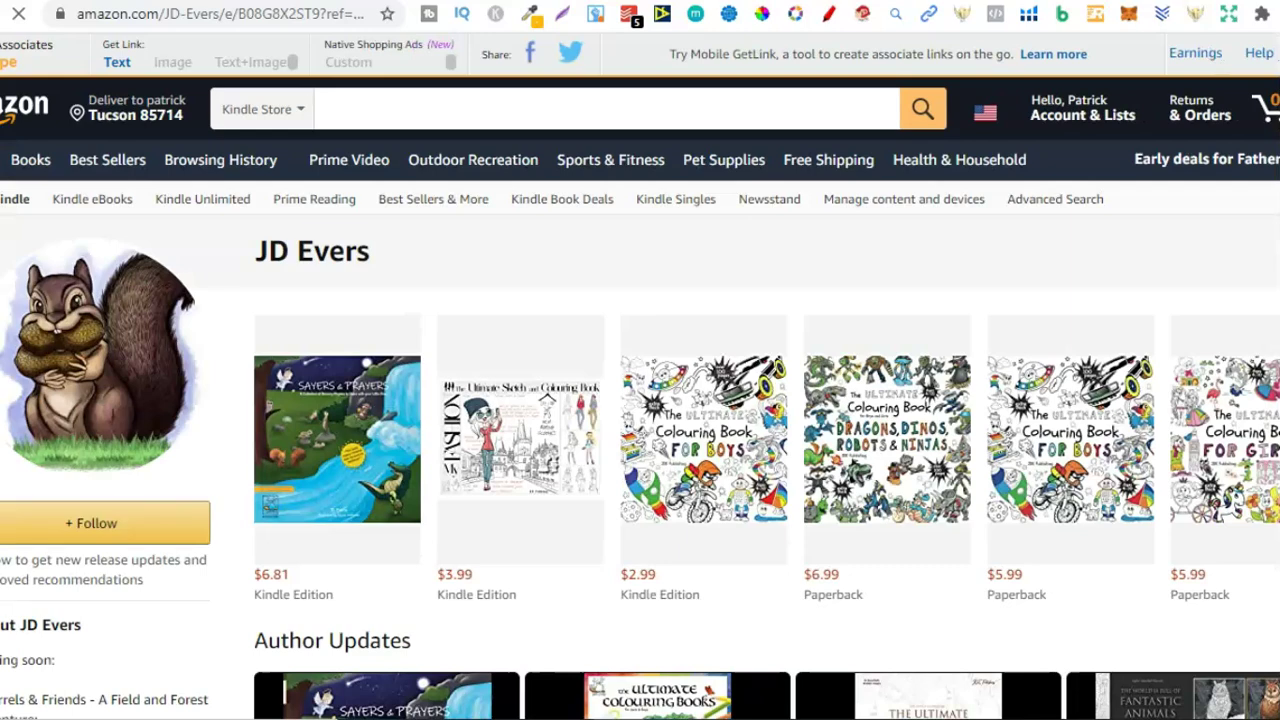
Examine the covers, prices, ranks and publication dates of the titles on the author's page for niche ideas
scroll(640, 400, down, 4)
scroll(640, 400, down, 4)
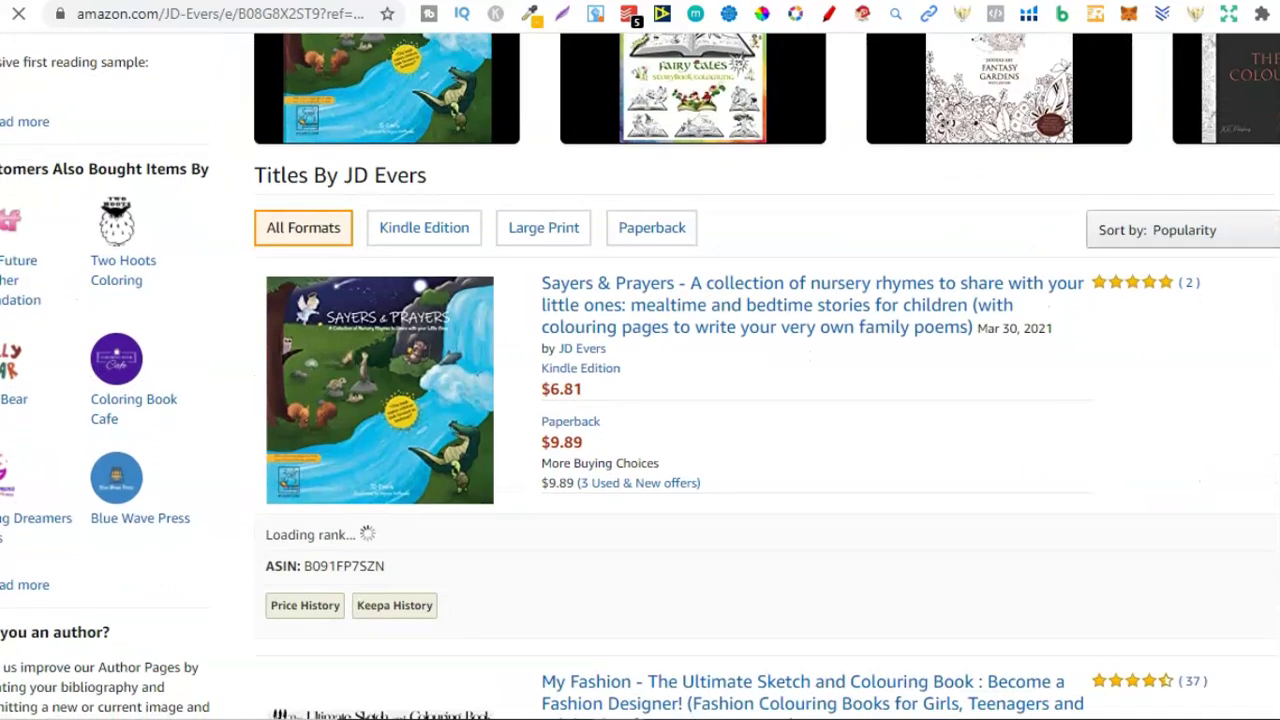
click(660, 313)
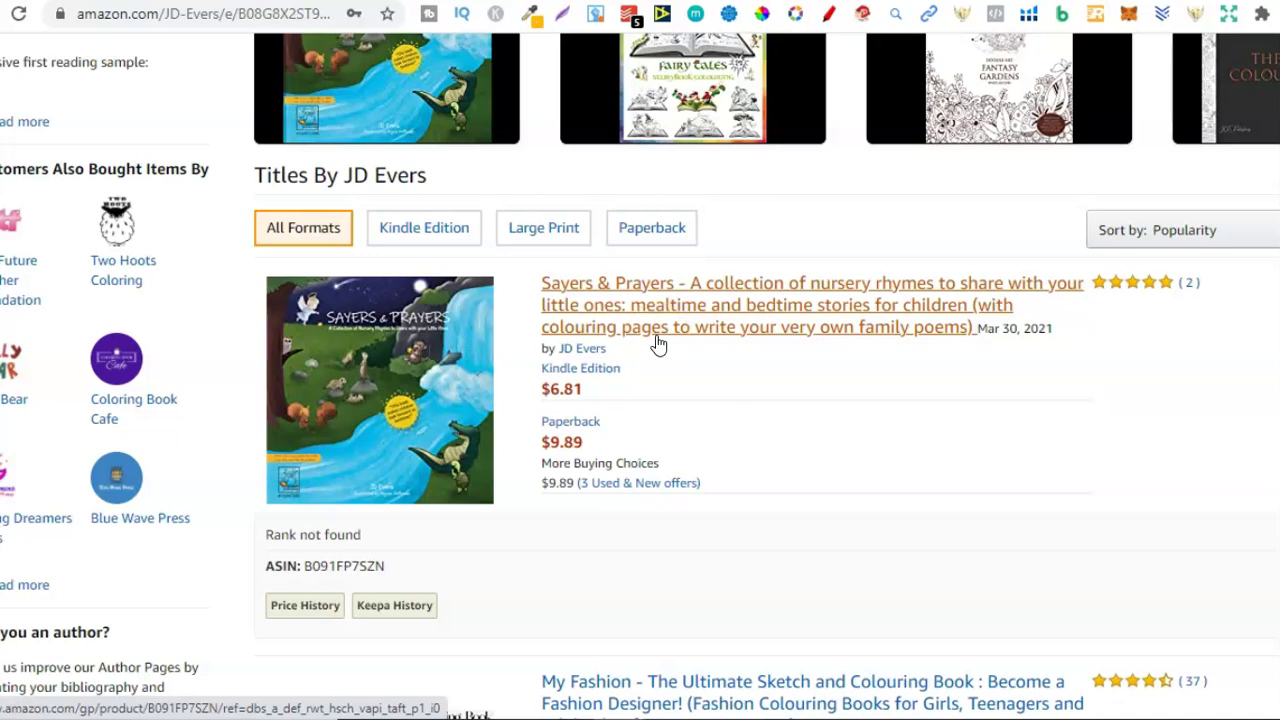
scroll(640, 376, down, 1)
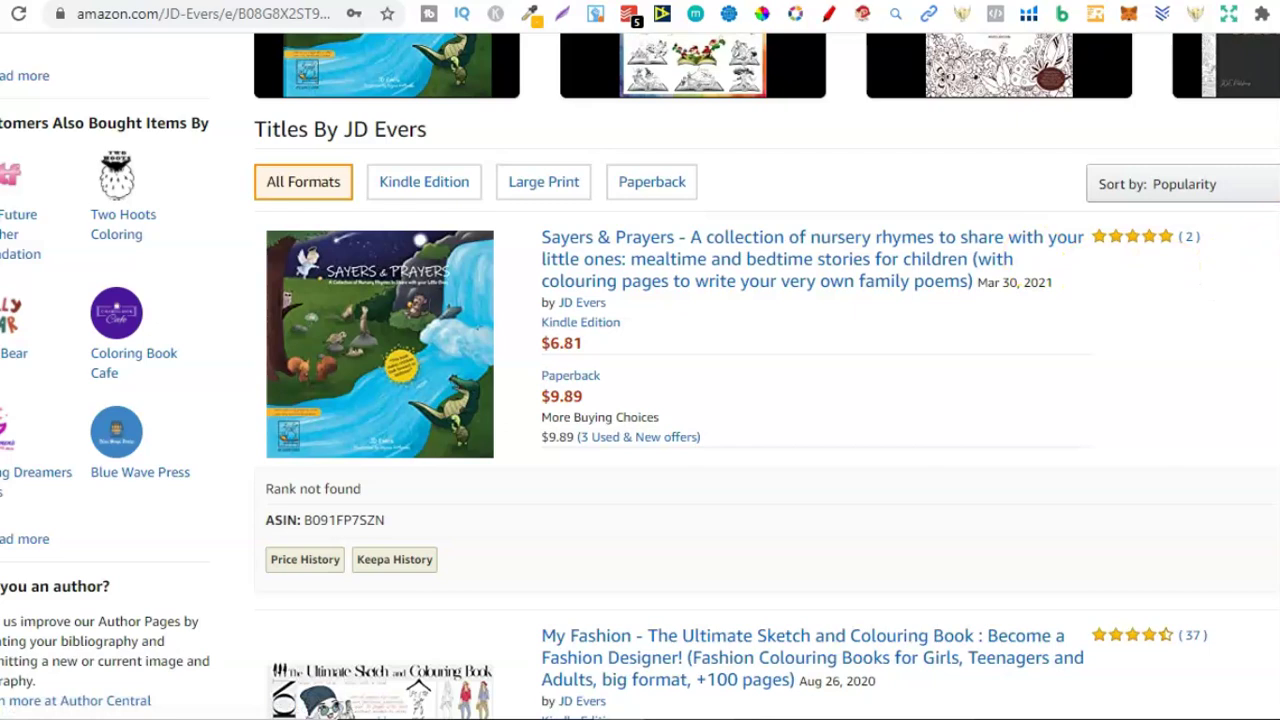
scroll(660, 235, down, 4)
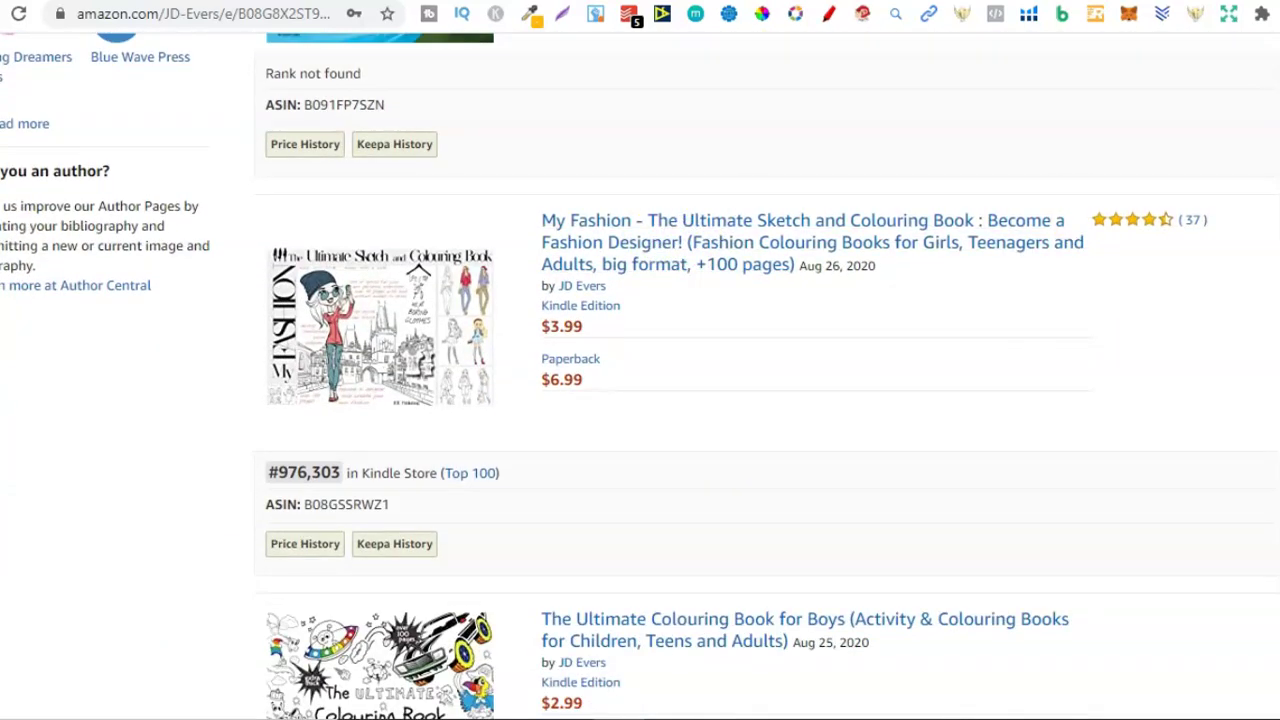
scroll(660, 380, up, 14)
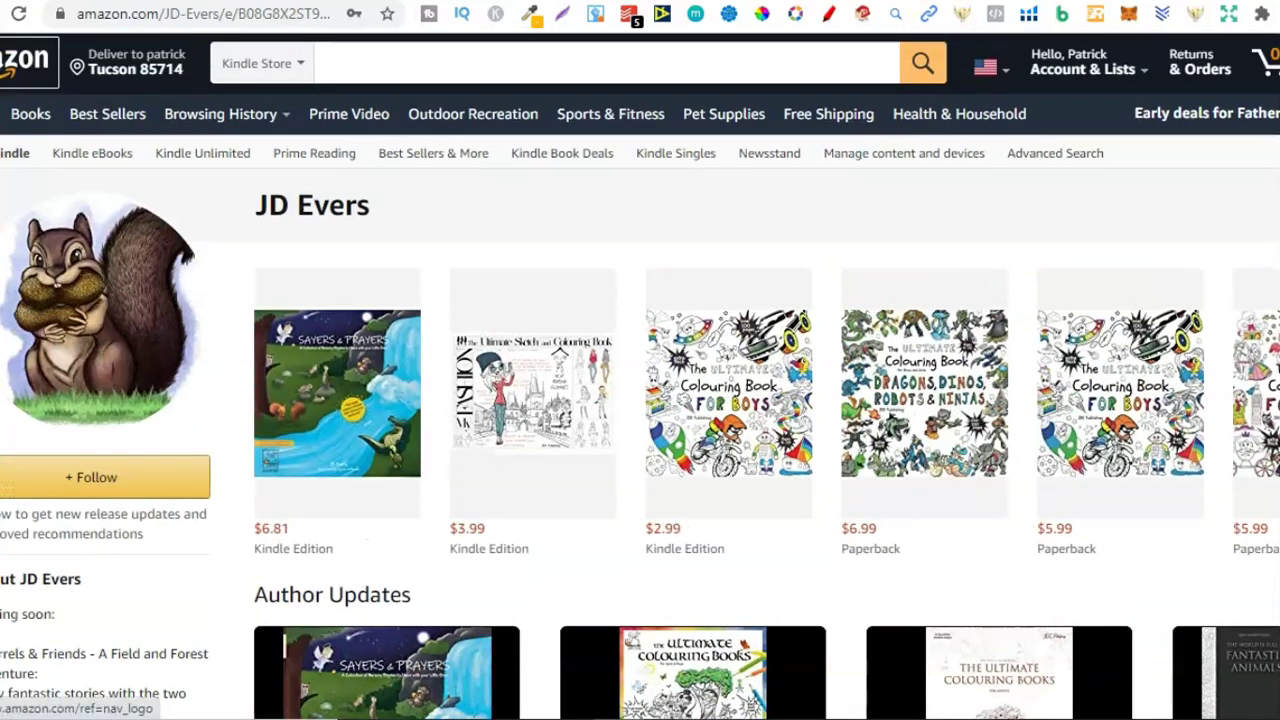
Open Amazon in a separate tab, set the search scope to All Departments and enter "fashion coloring book" as the search term
right_click(12, 62)
click(18, 72)
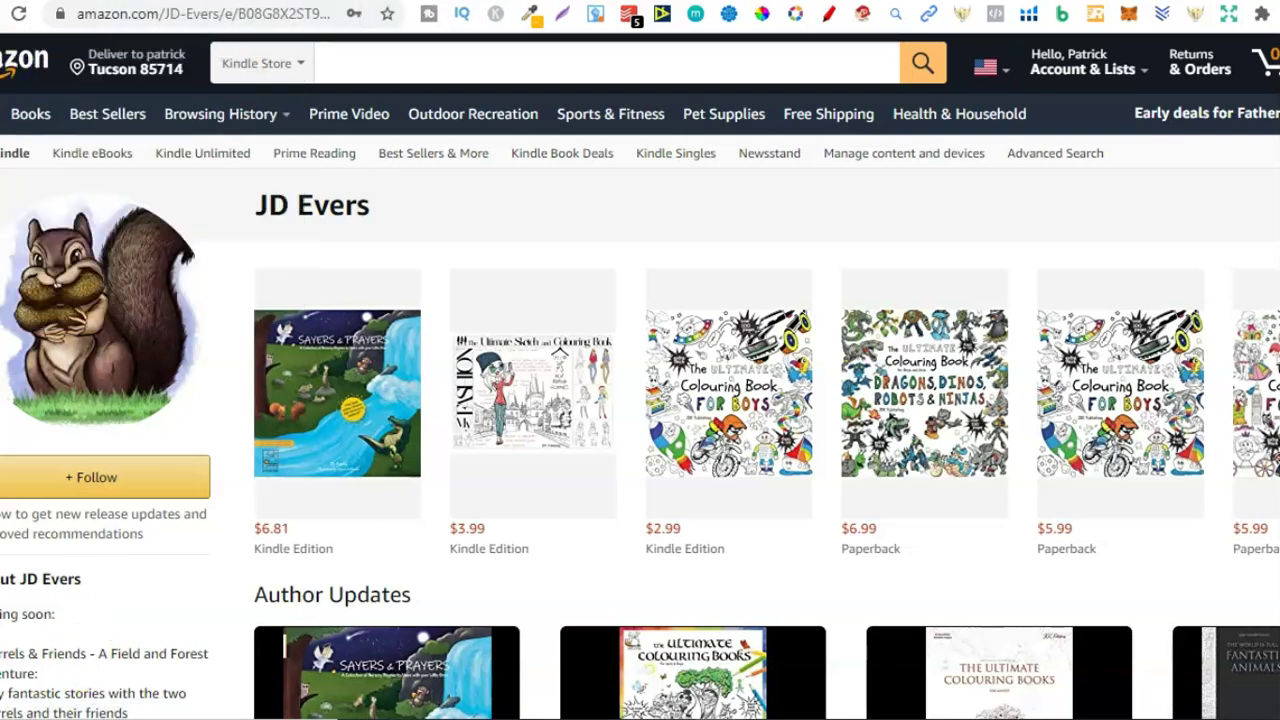
scroll(640, 400, down, 10)
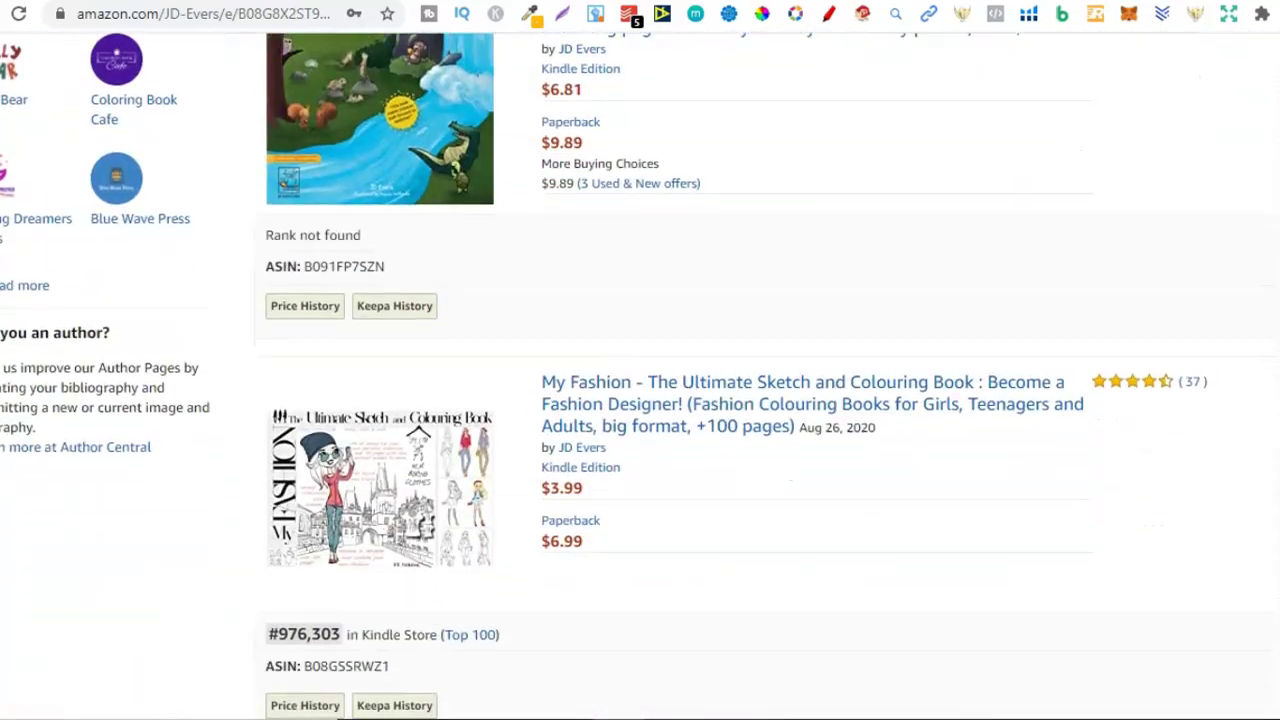
click(623, 322)
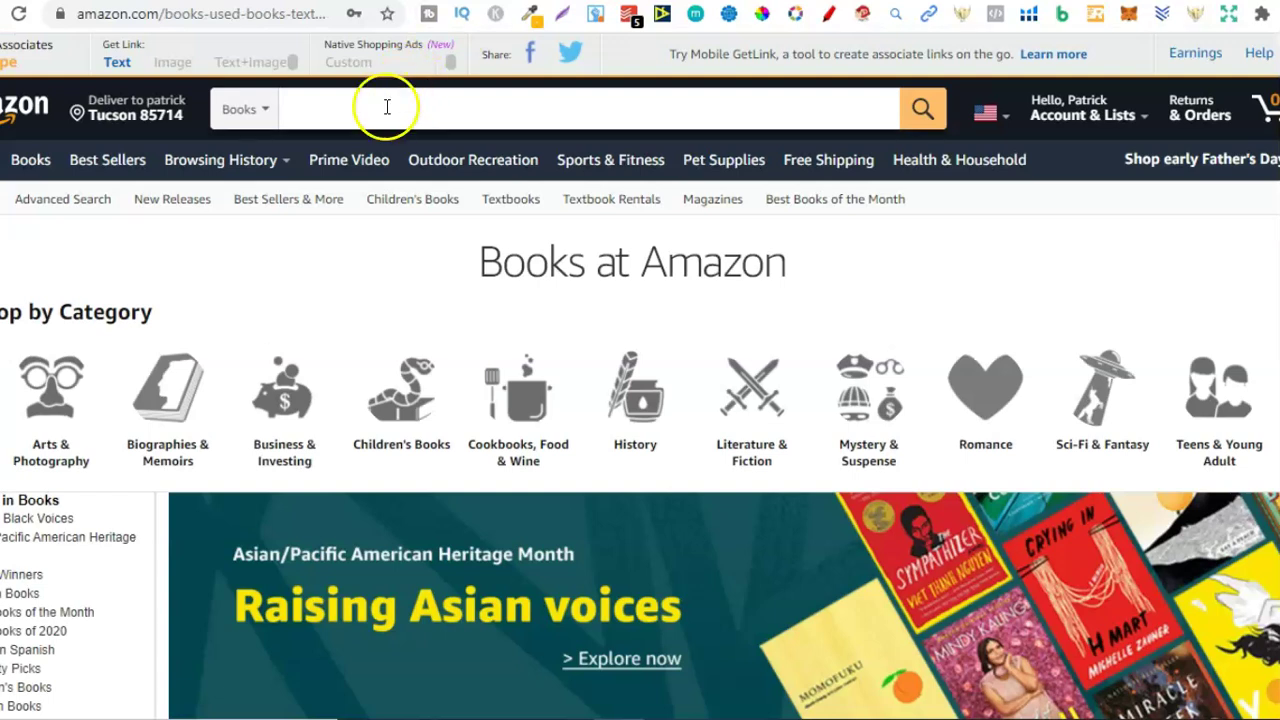
click(268, 110)
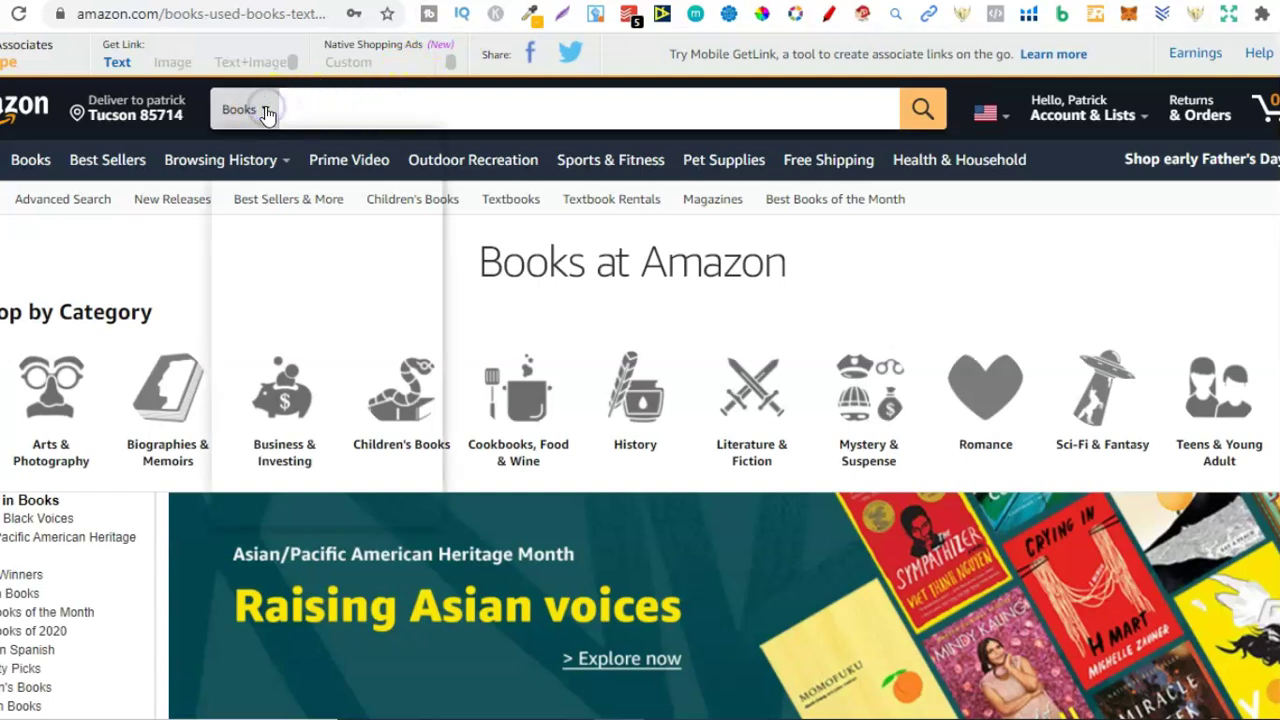
click(290, 141)
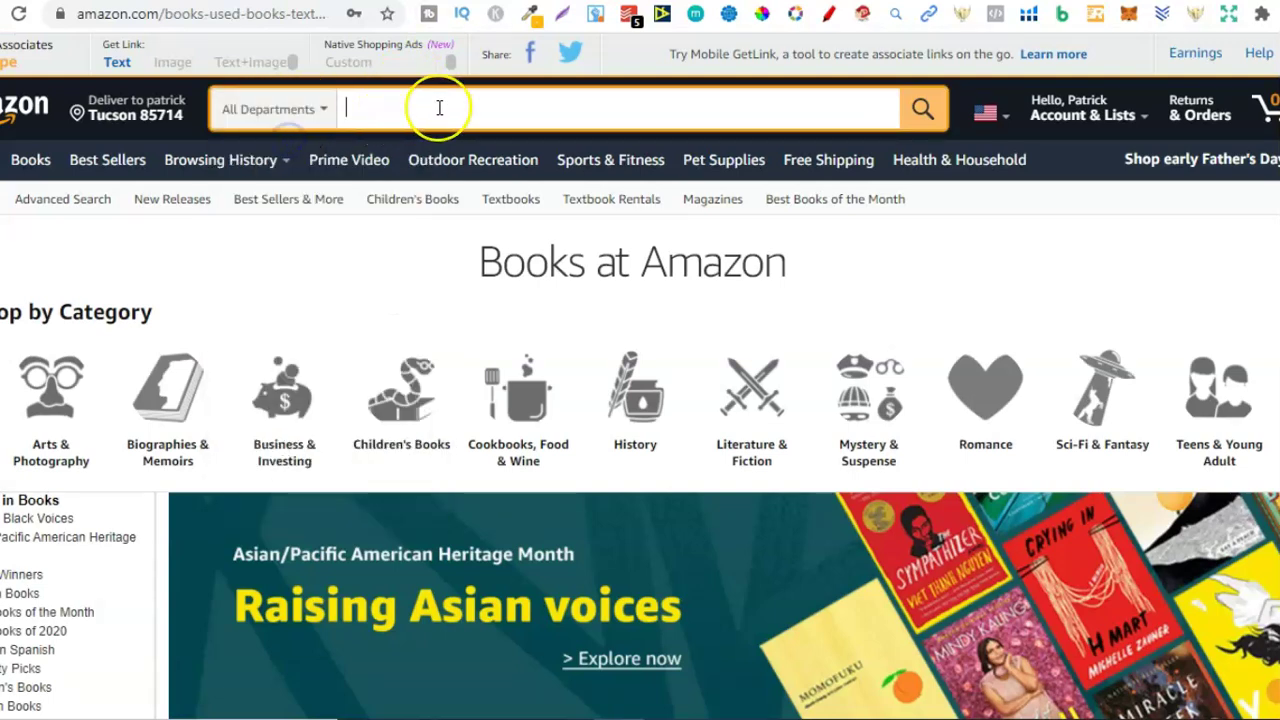
text(fashion )
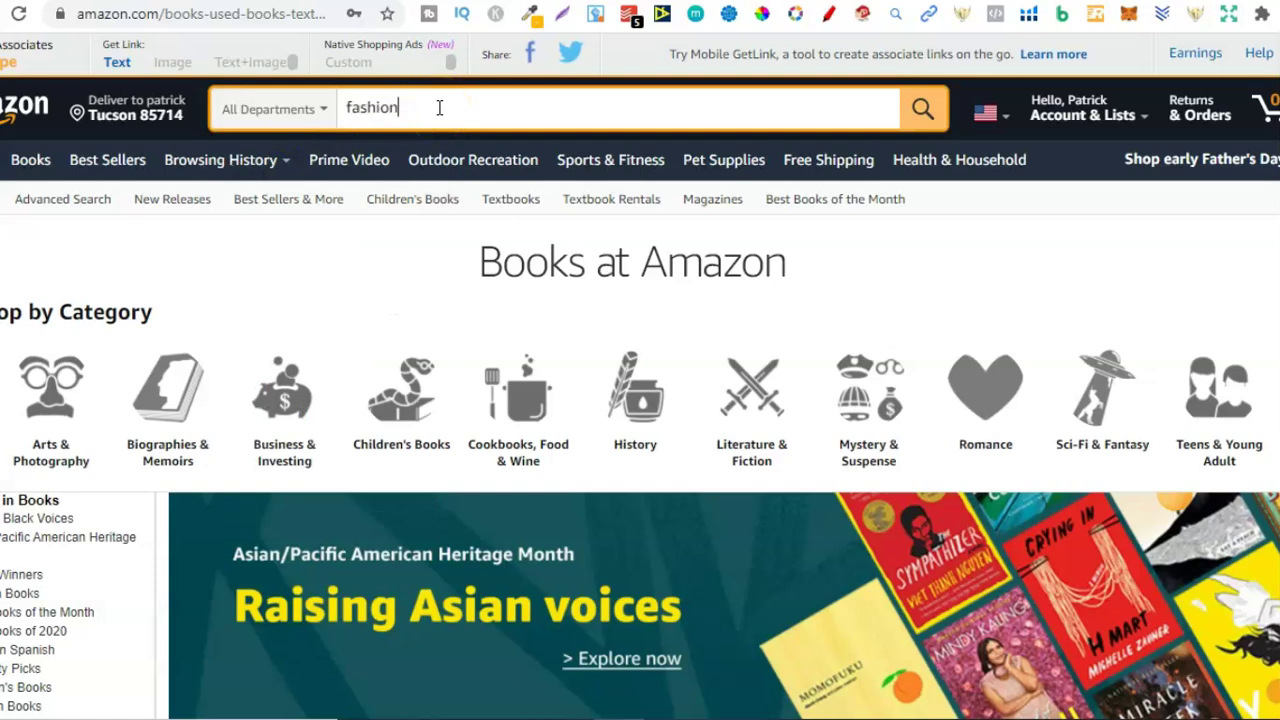
text(coloring book)
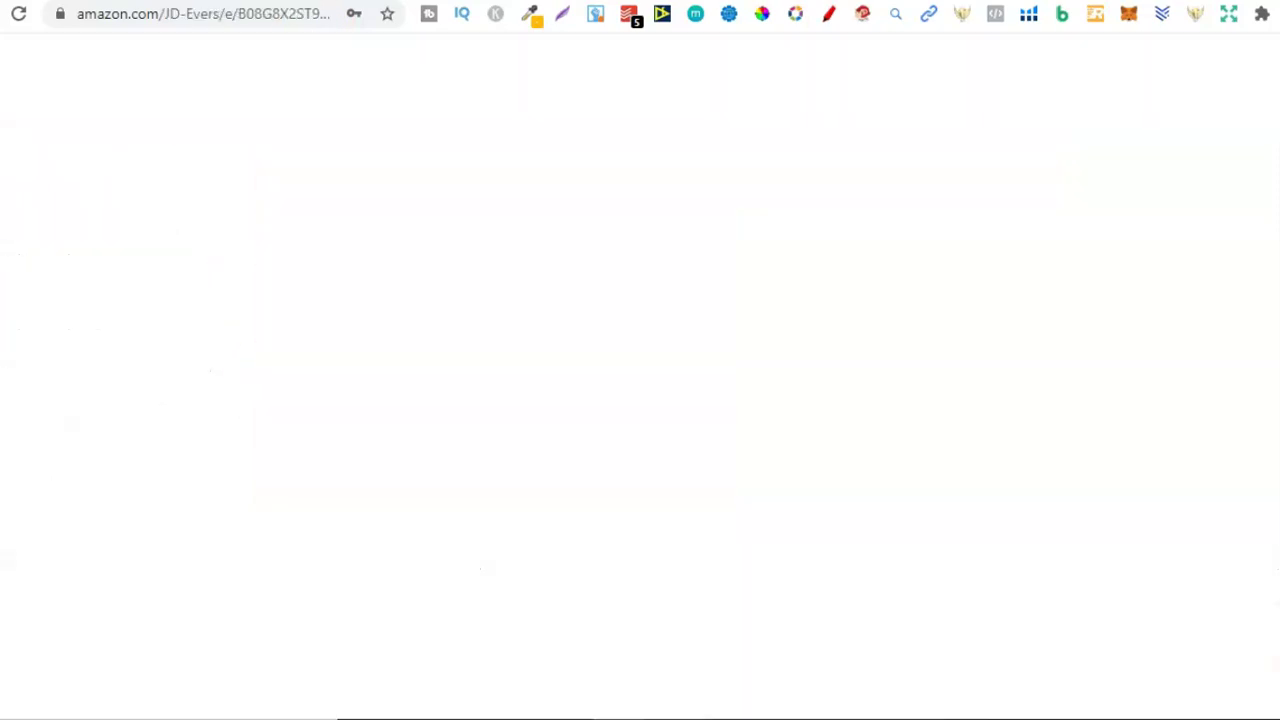
Check the author's page once more, and bring up the keyword suggestions for "fashion coloring book"
scroll(640, 400, up, 15)
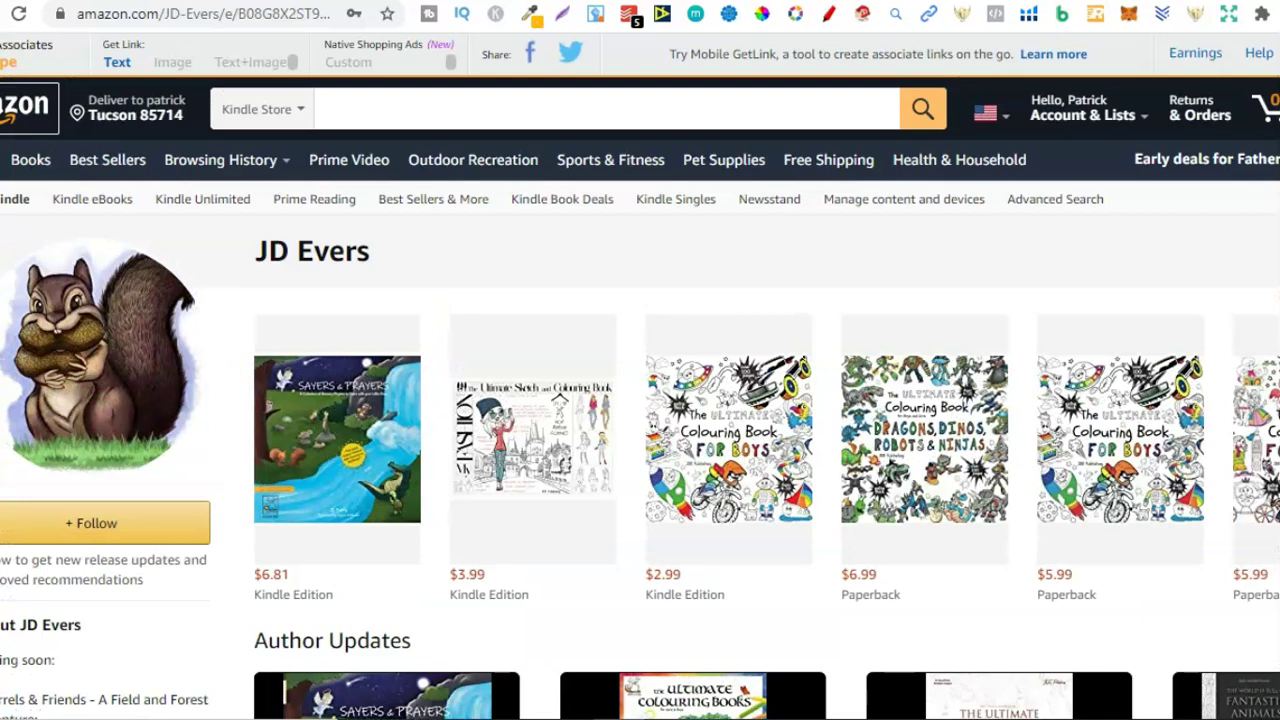
click(150, 1)
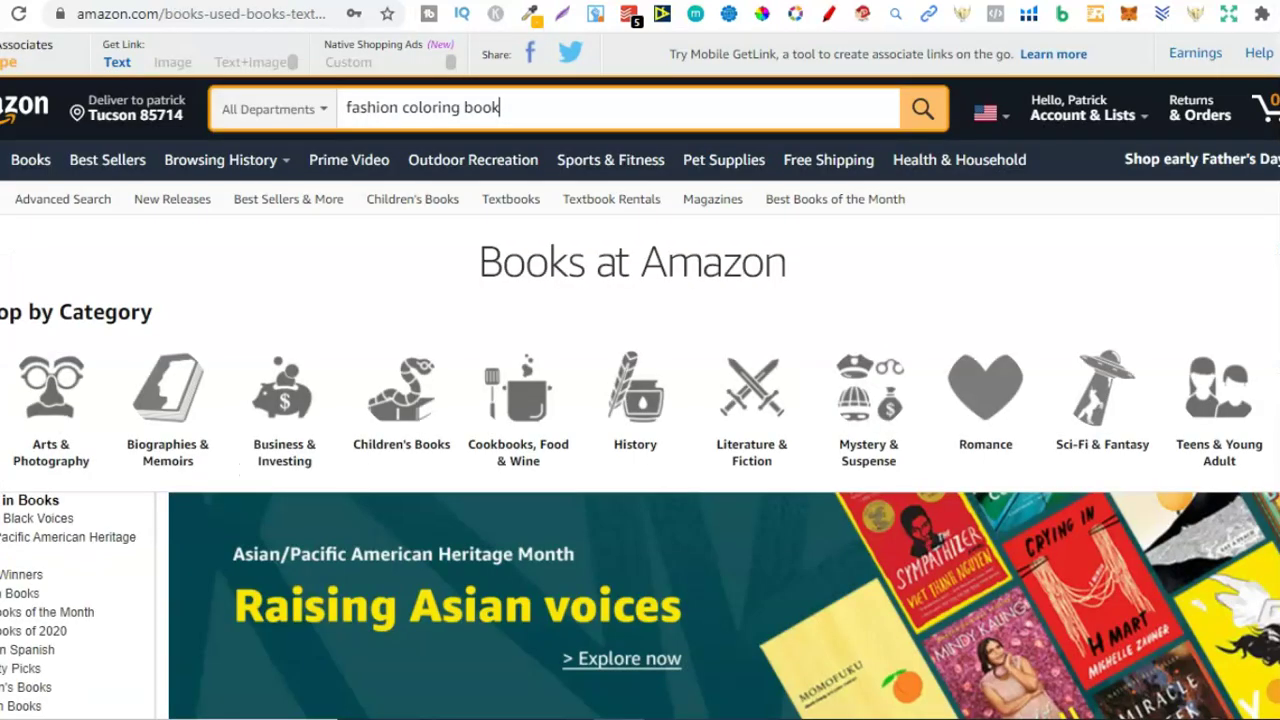
click(534, 95)
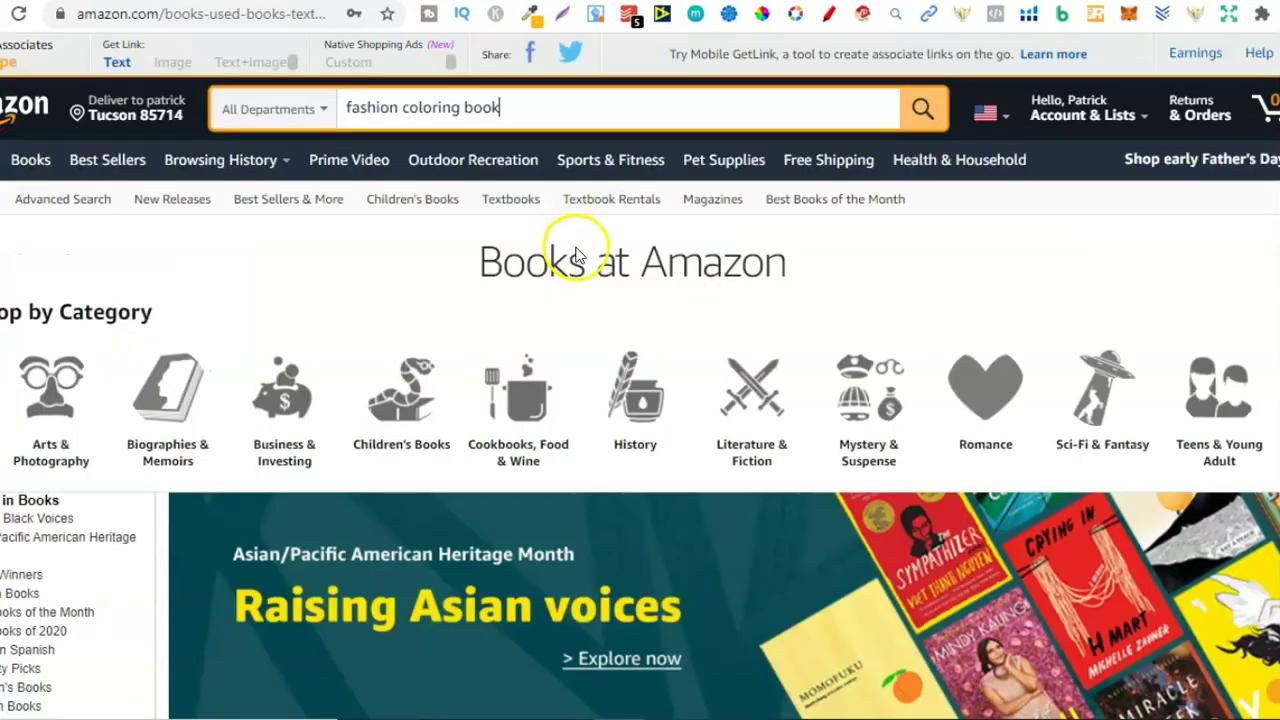
click(509, 91)
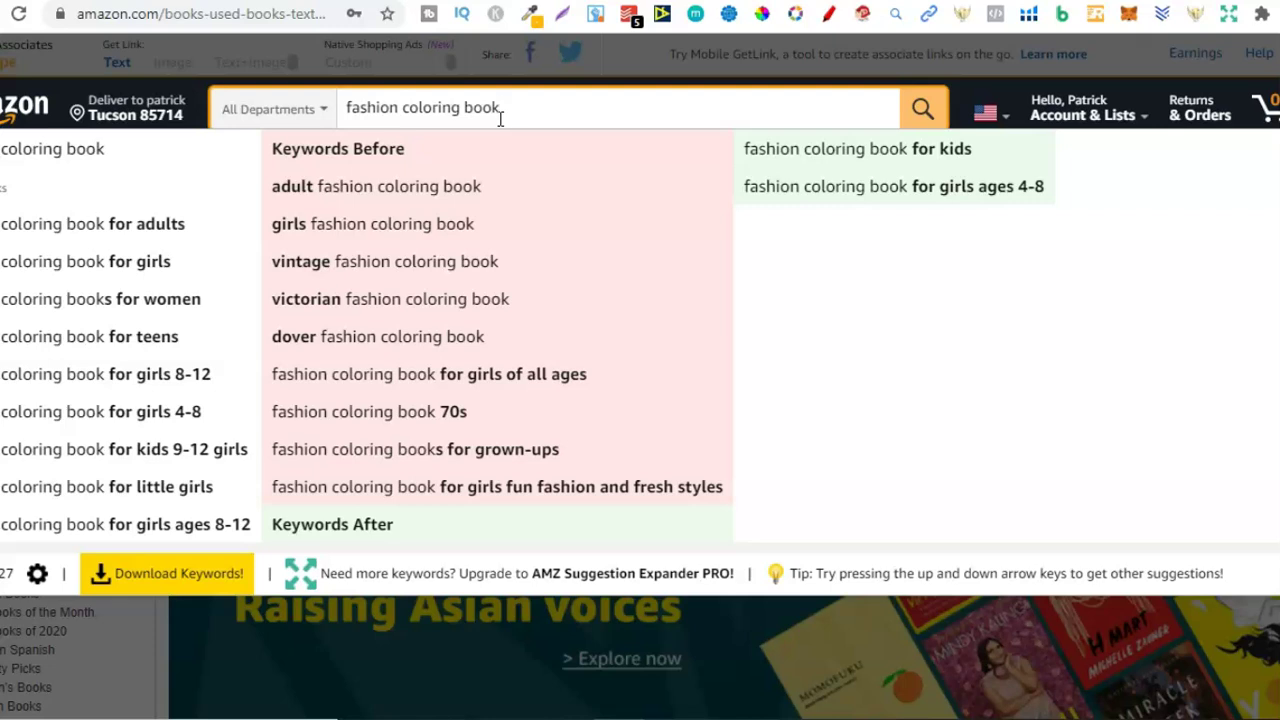
click(500, 118)
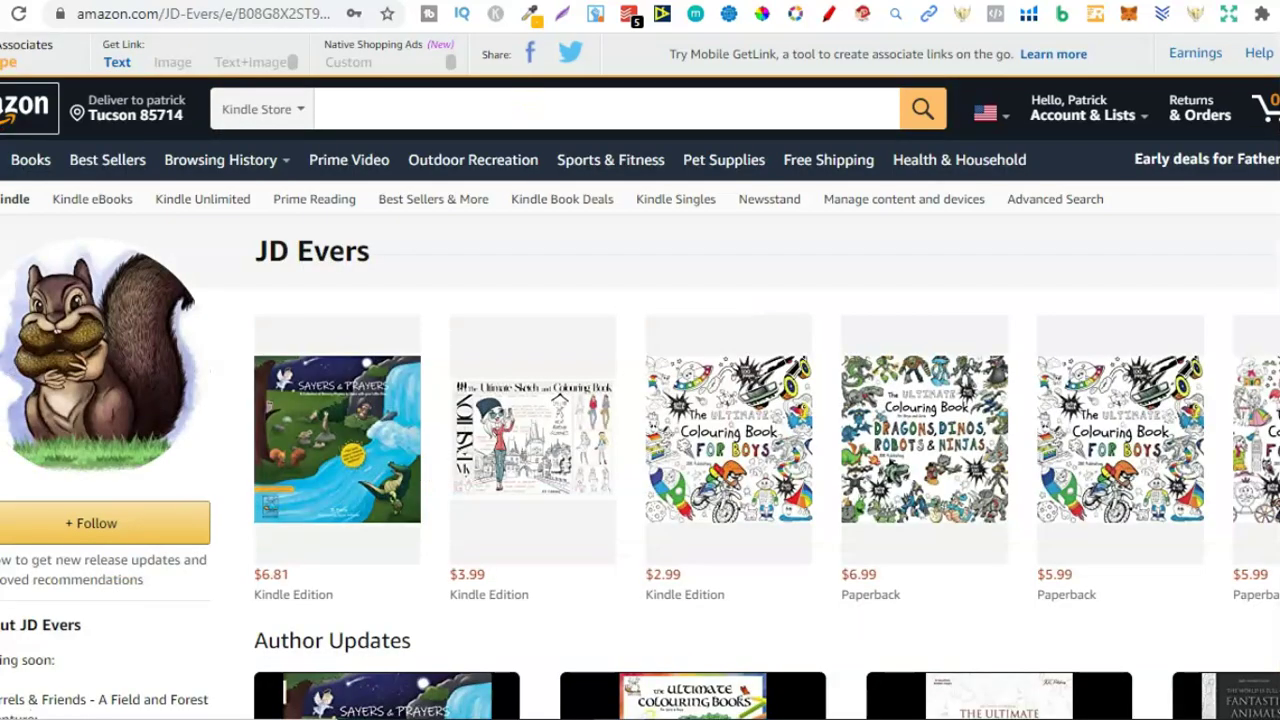
Review the author's titles from the nursery rhyme and fashion books down to the dragons, dinos, robots and ninjas colouring book
click(925, 60)
scroll(925, 60, down, 10)
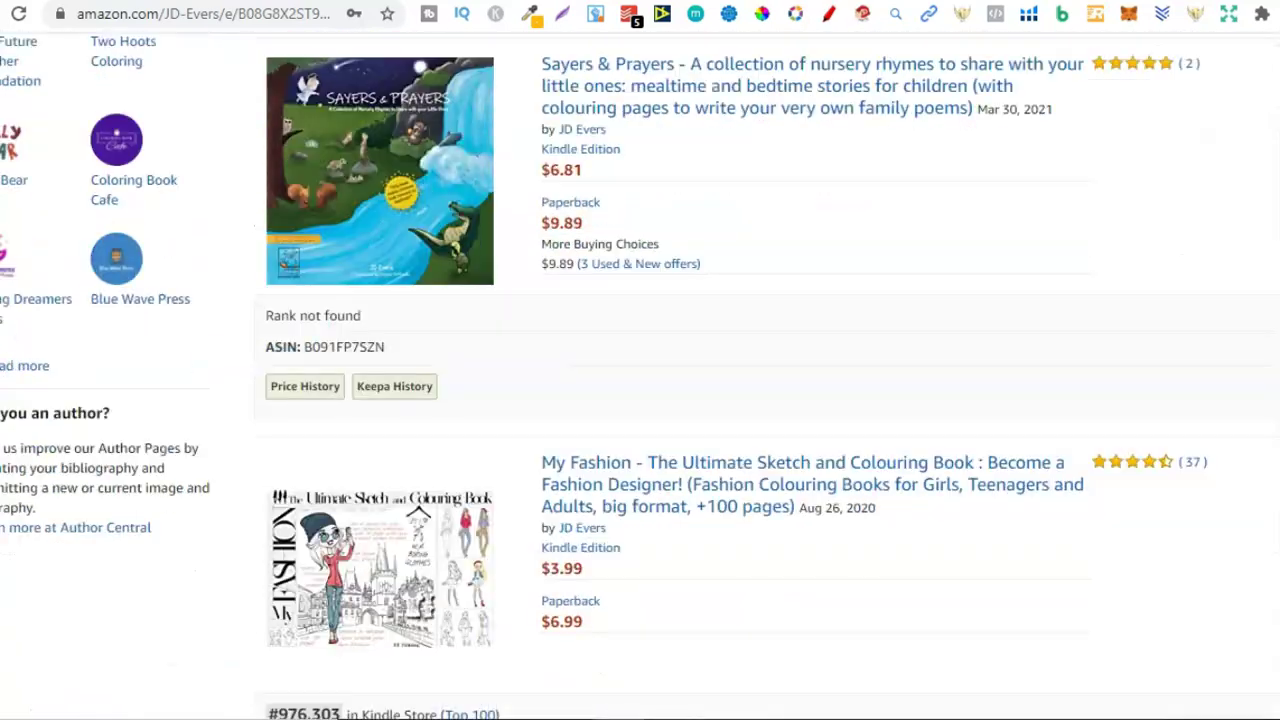
scroll(814, 243, down, 3)
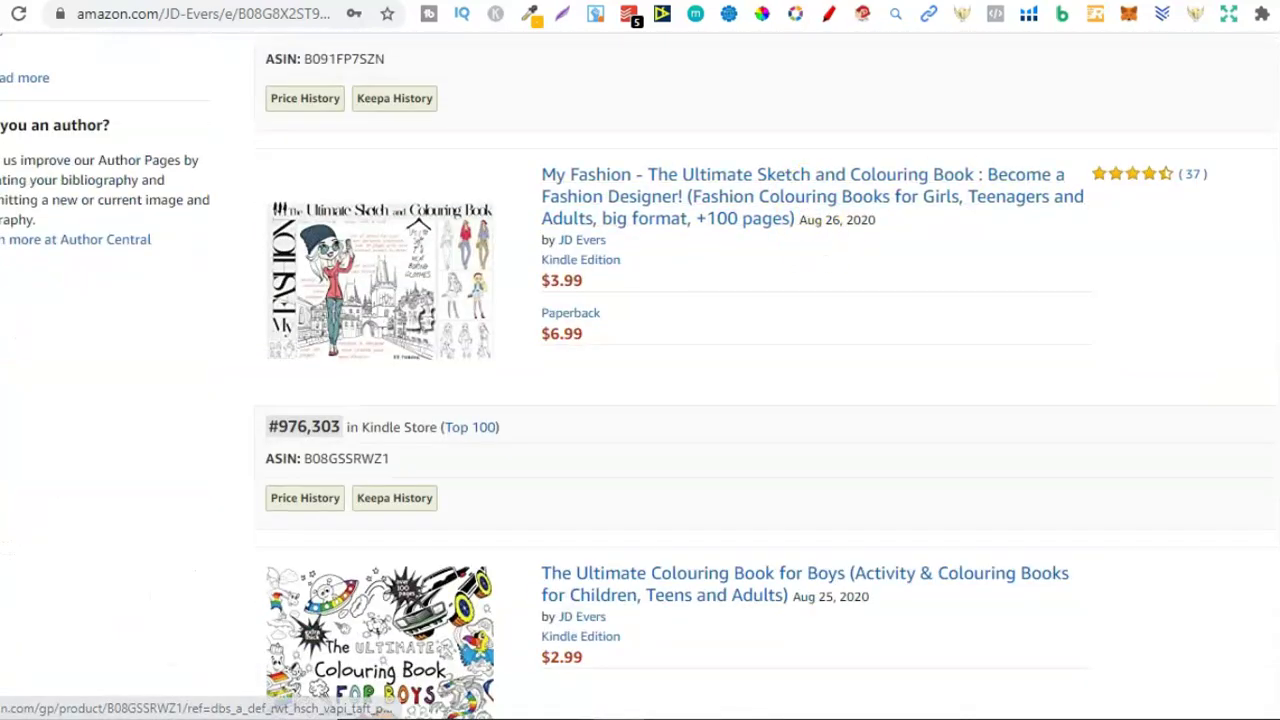
scroll(777, 286, down, 4)
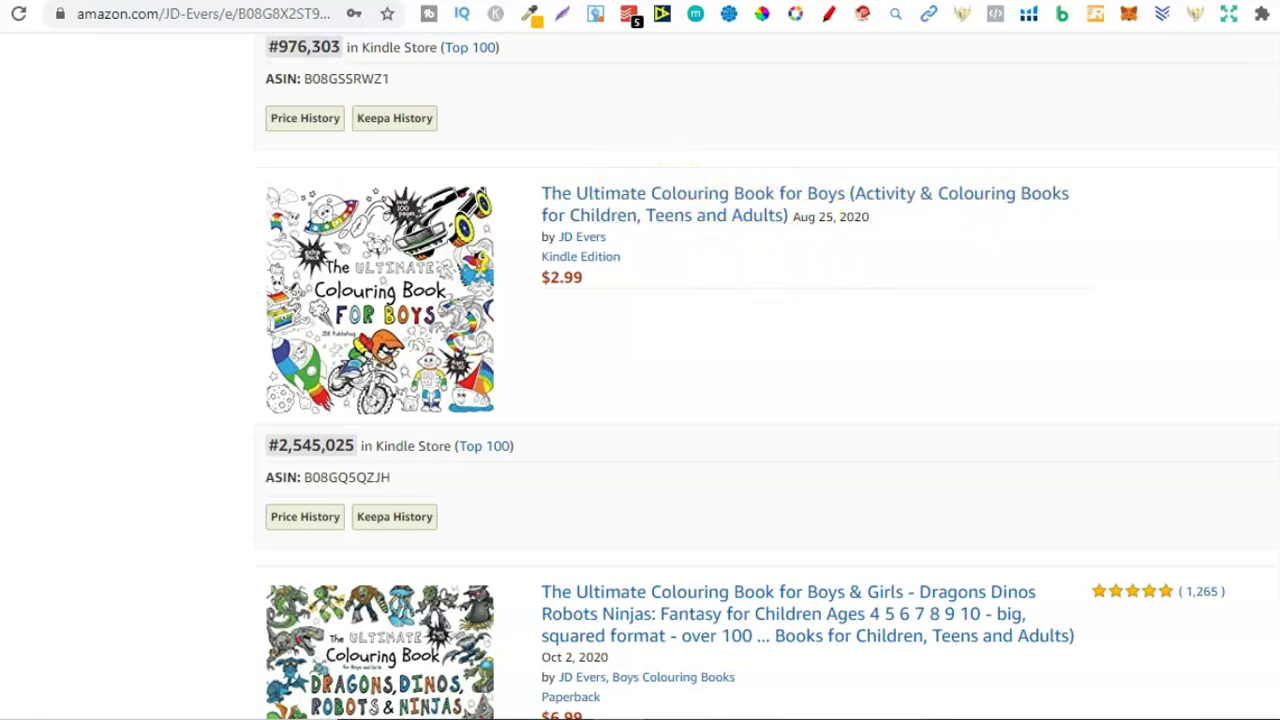
scroll(765, 380, down, 3)
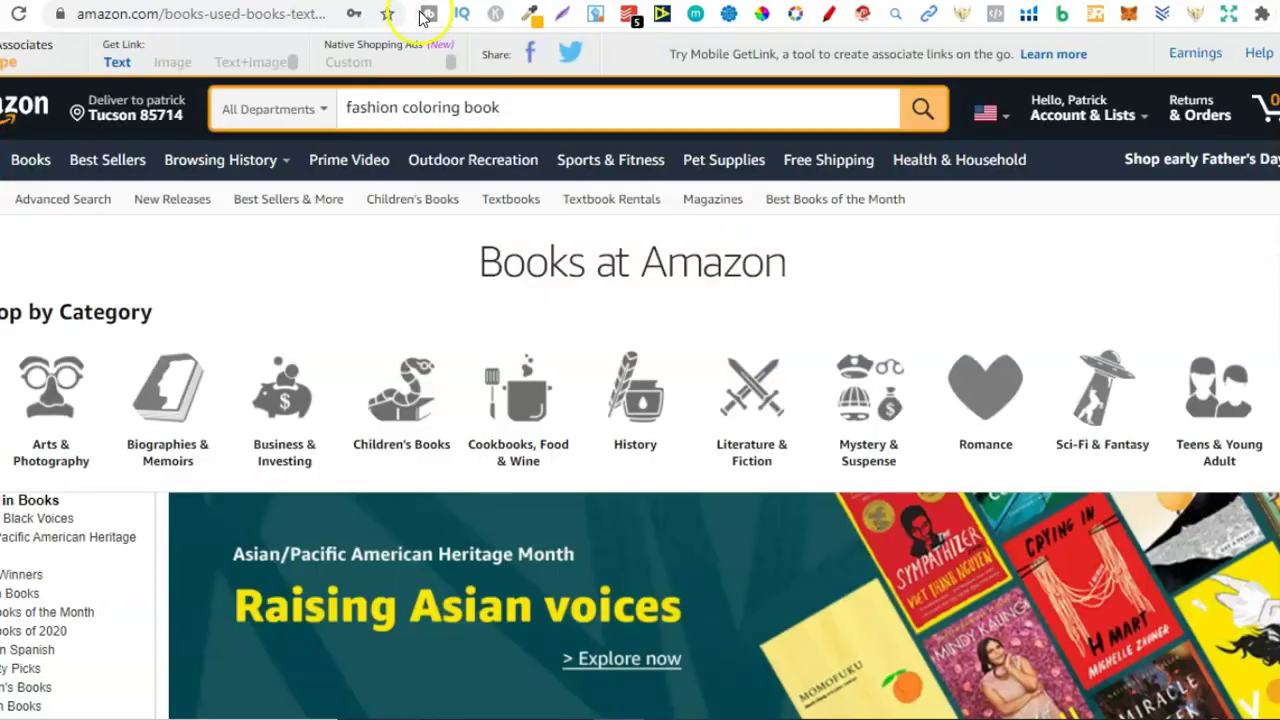
On the Amazon Books page, change the search term to "dragon coloring book" for keyword suggestions
click(352, 108)
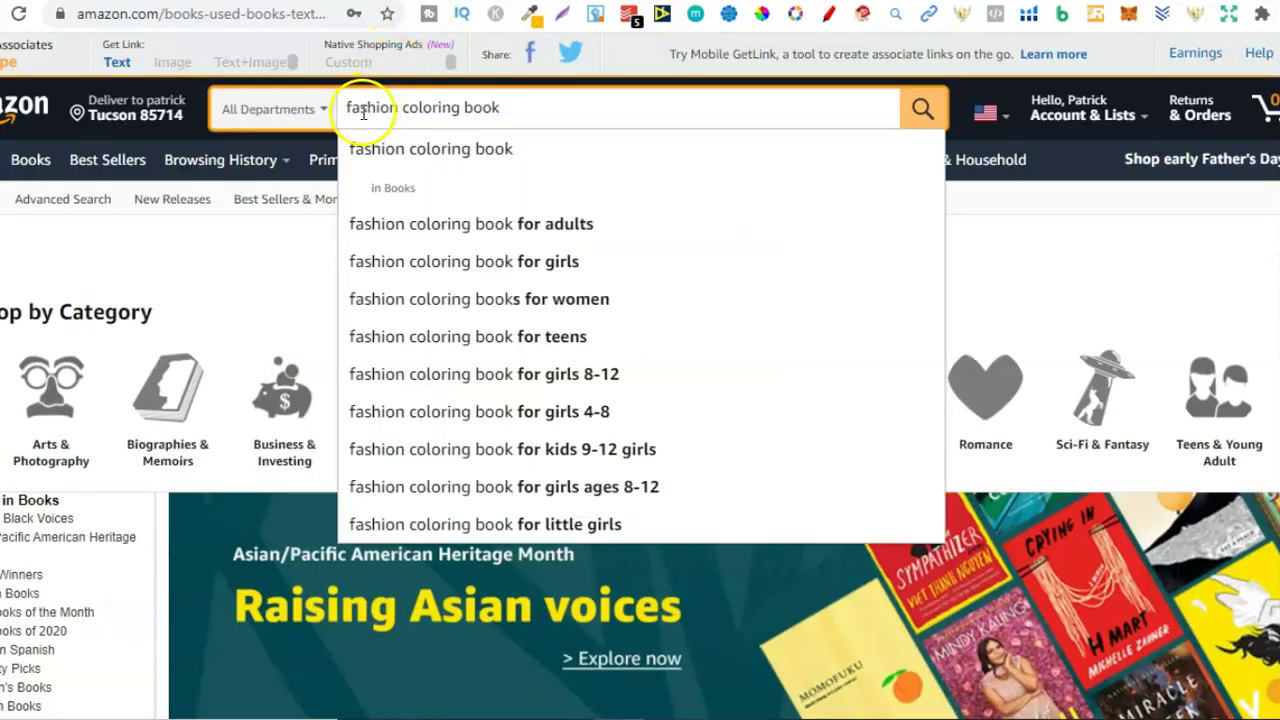
double_click(362, 110)
text(drag)
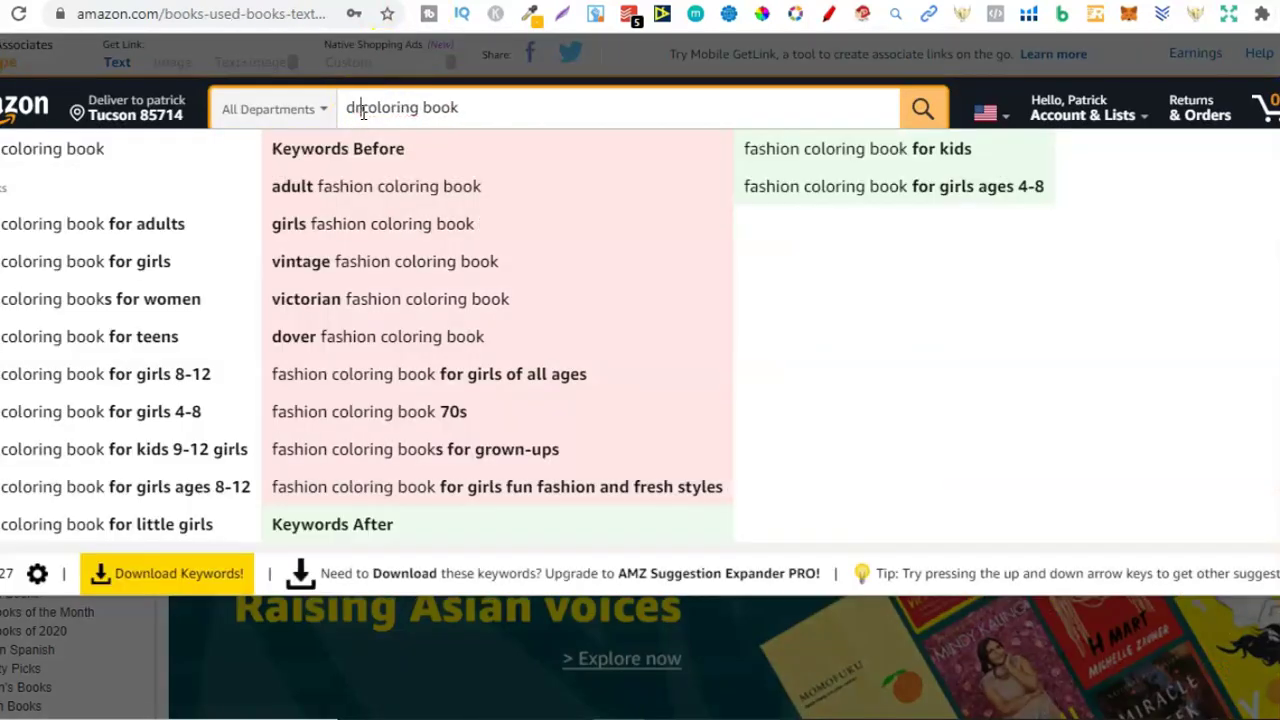
text(on)
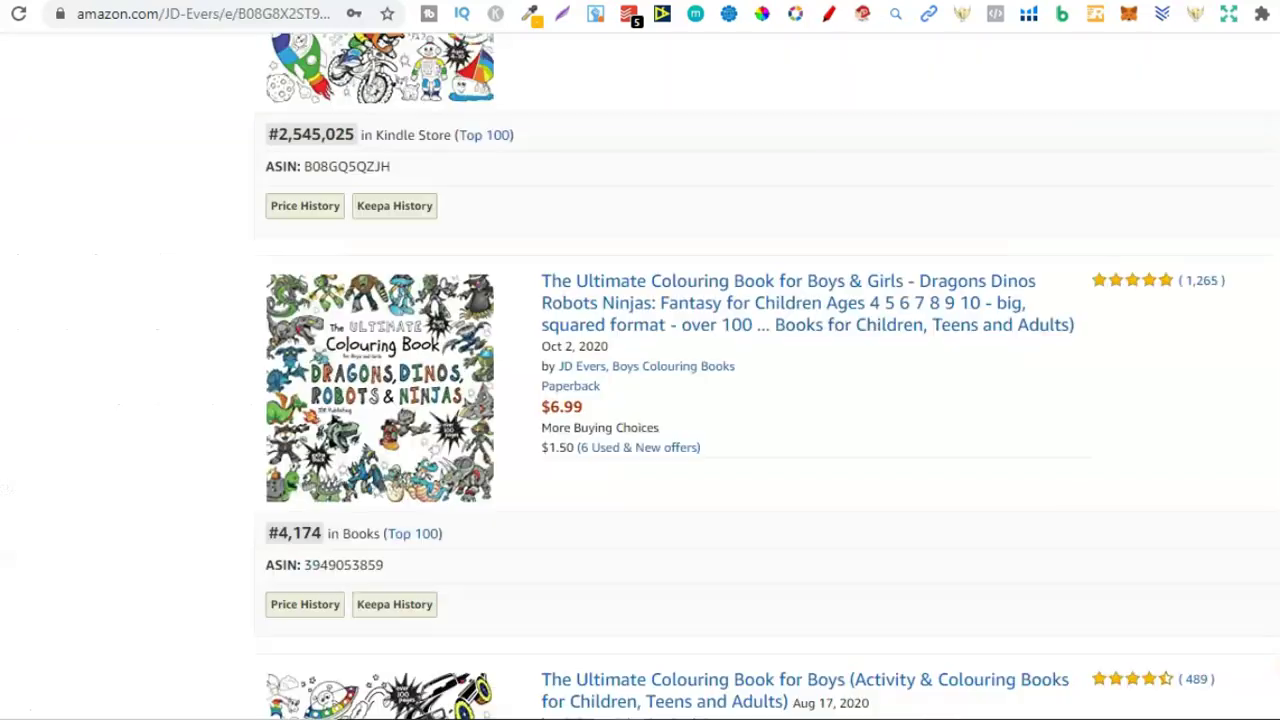
Examine the ranks, prices and review counts of the author's remaining titles through the end of the first catalogue page
scroll(640, 400, down, 4)
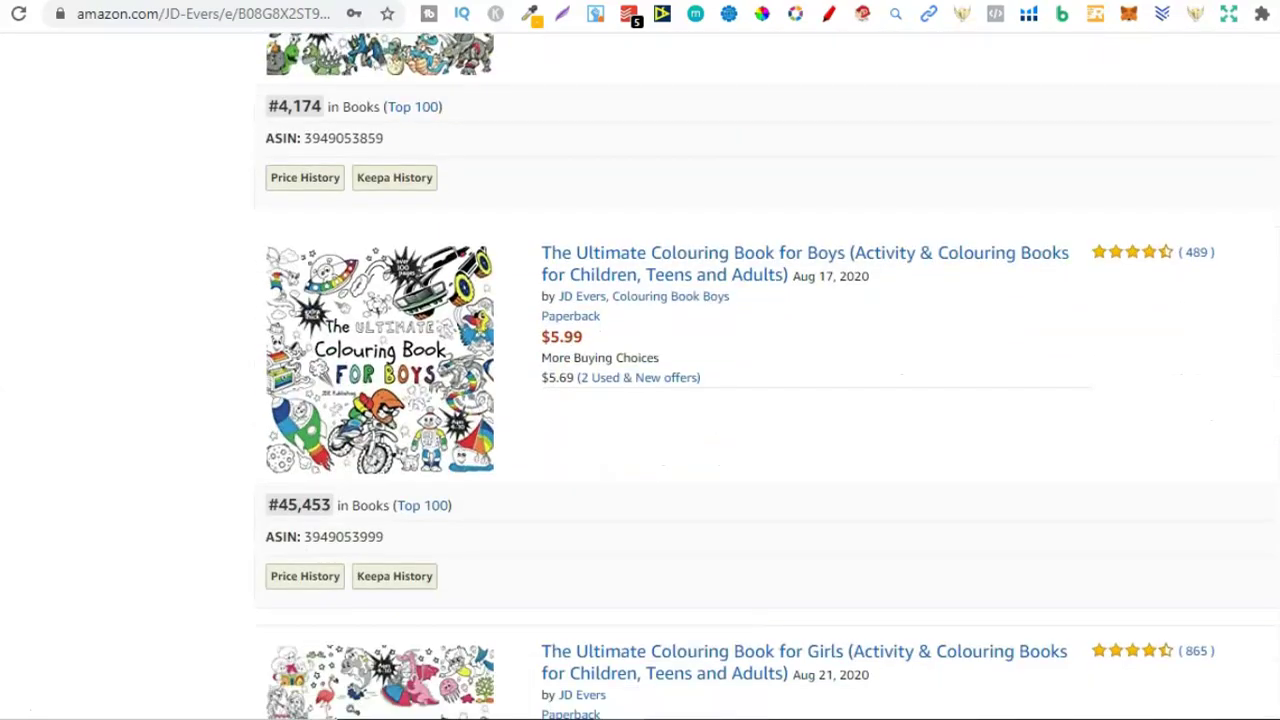
scroll(640, 400, down, 12)
scroll(640, 400, down, 7)
scroll(640, 400, down, 9)
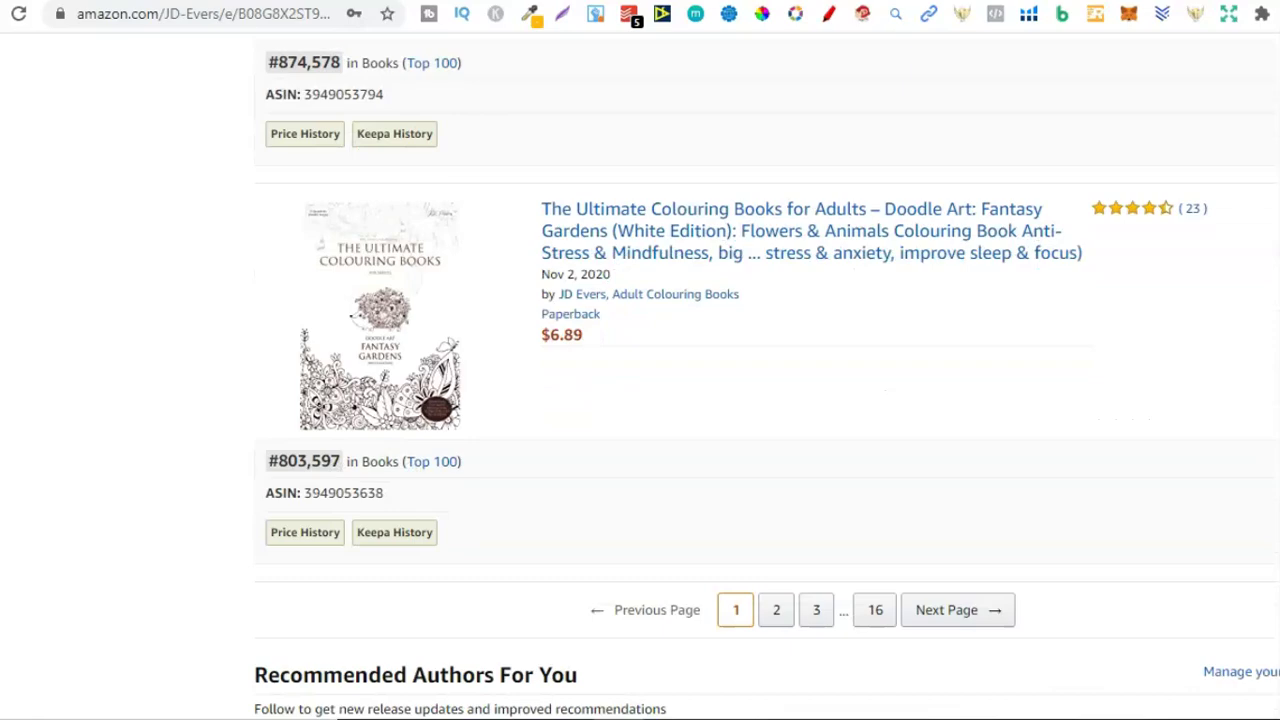
scroll(640, 400, down, 4)
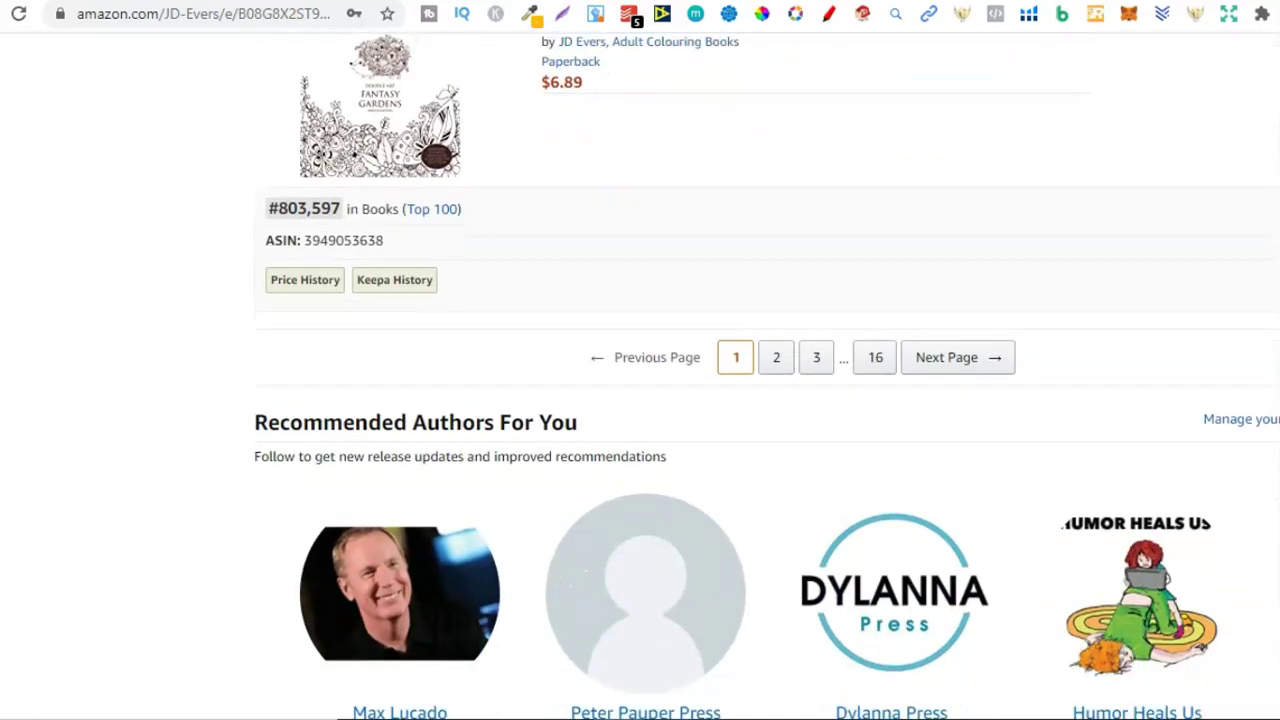
scroll(640, 400, up, 8)
scroll(640, 400, up, 15)
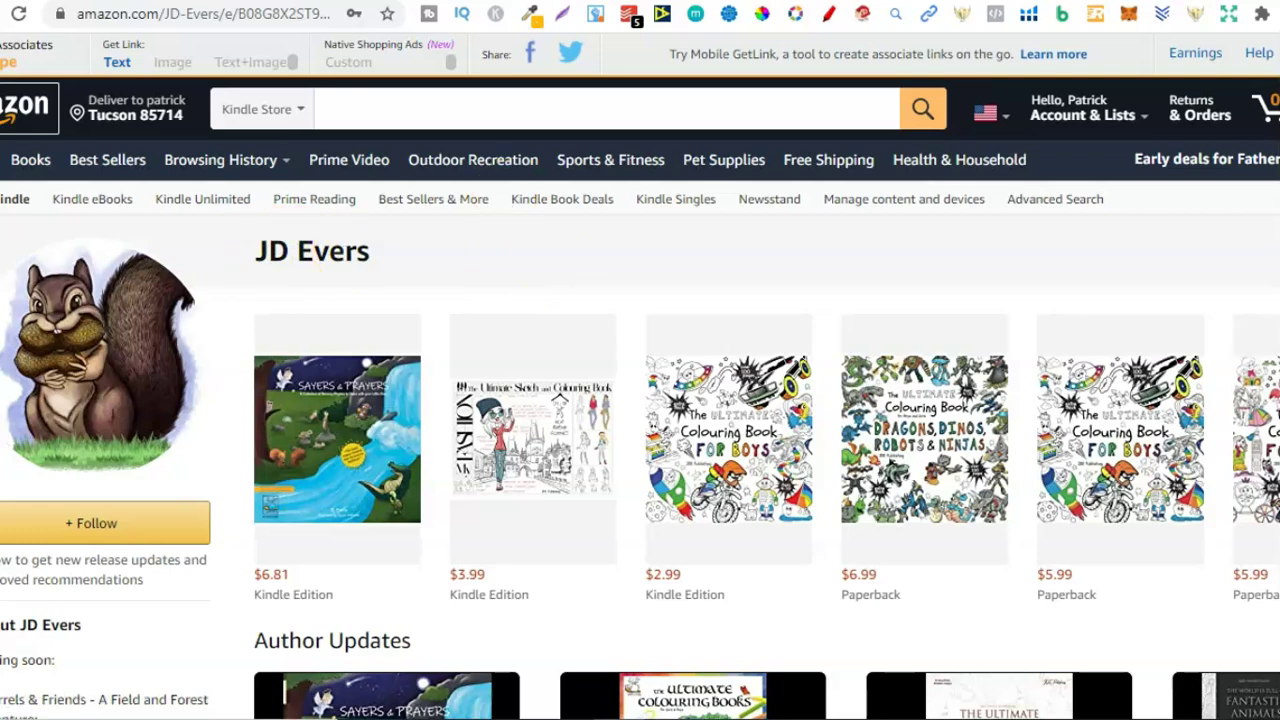
Expand the list of authors whose items customers also bought and look through the additional names
scroll(640, 376, down, 5)
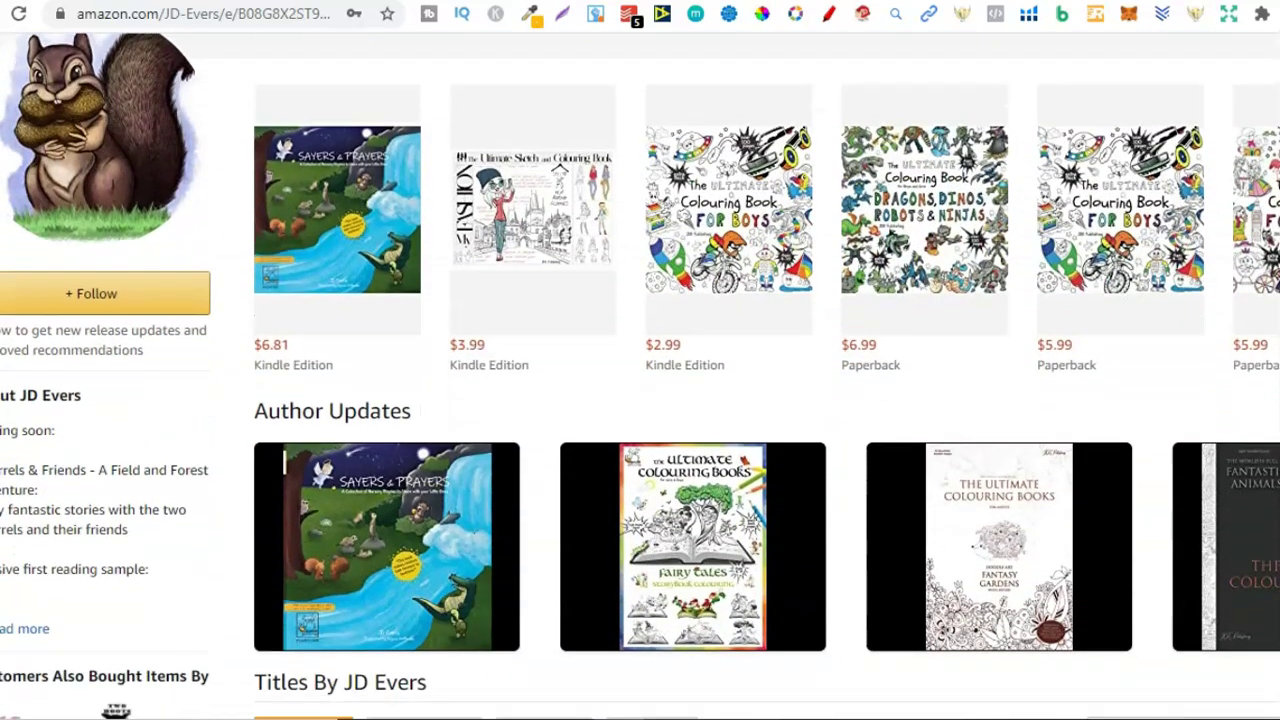
scroll(640, 376, down, 2)
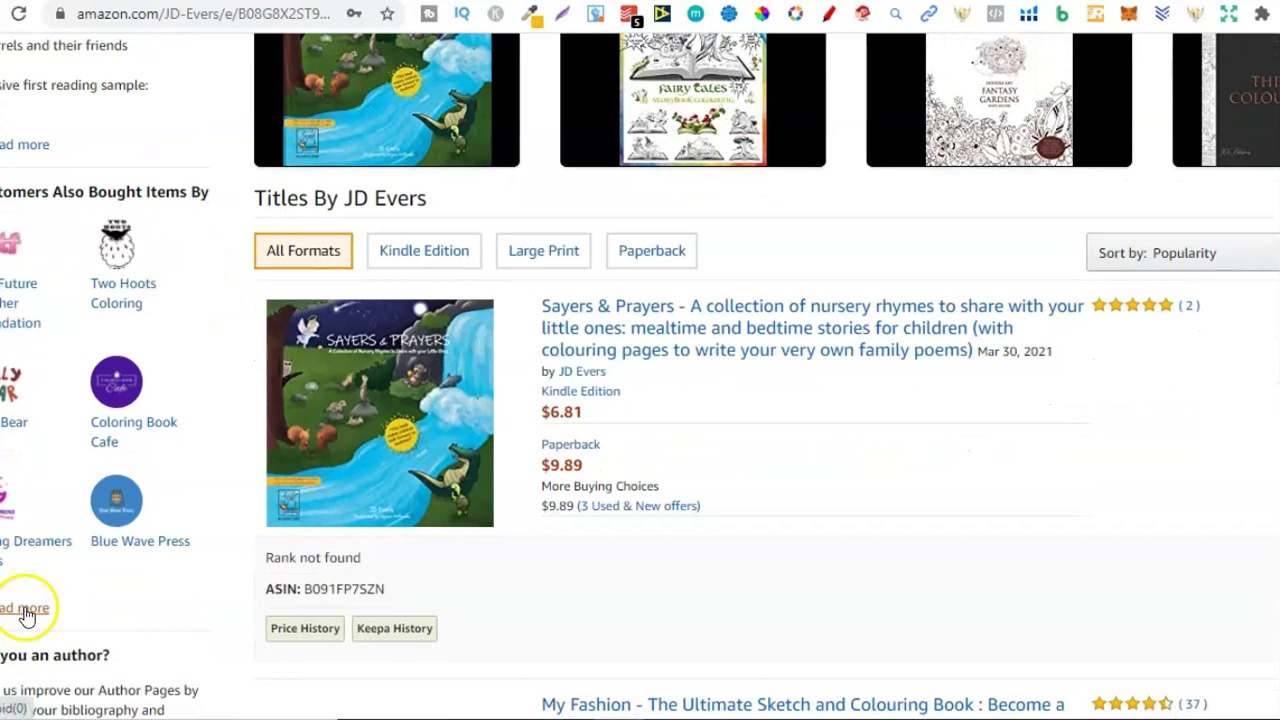
click(25, 609)
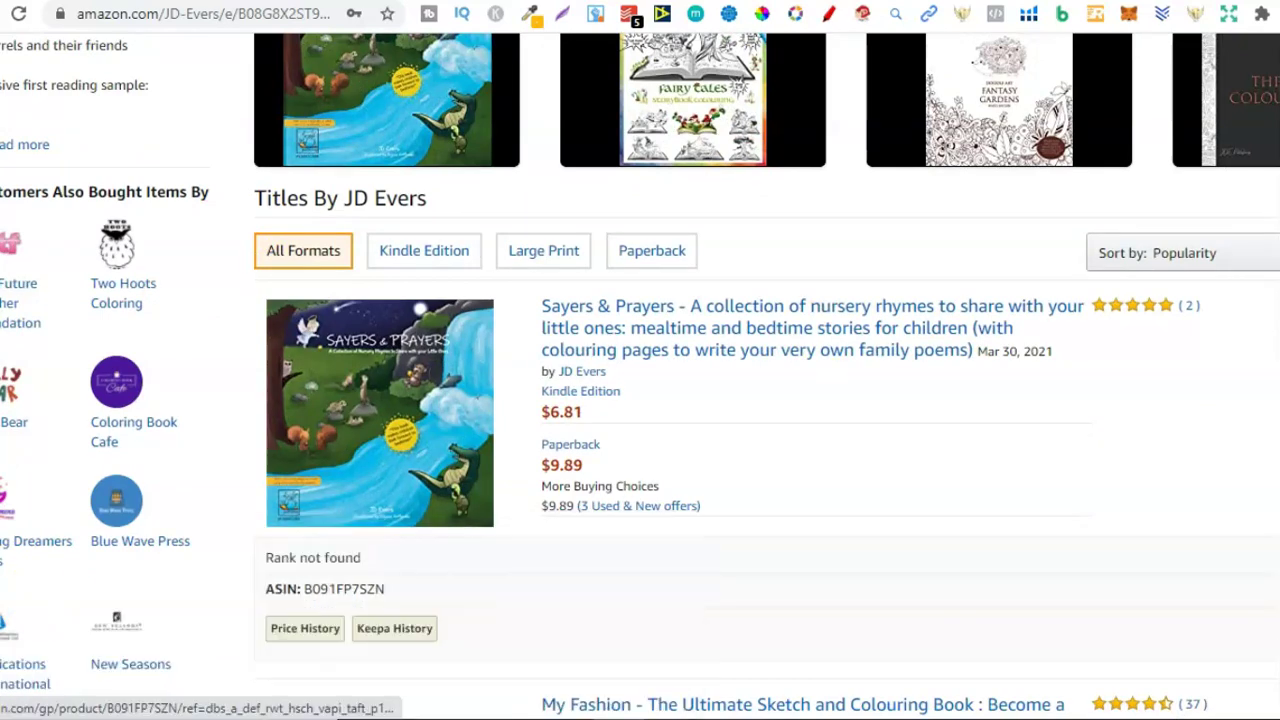
scroll(640, 376, down, 2)
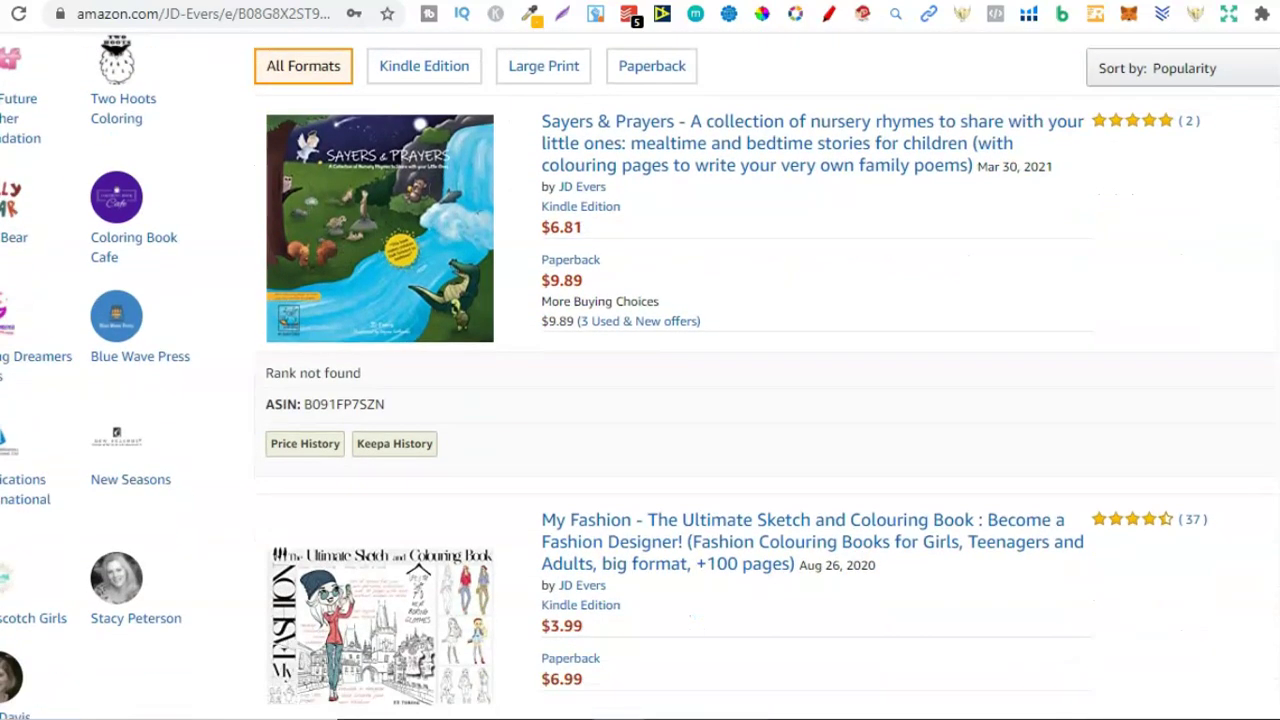
scroll(640, 376, up, 1)
scroll(640, 376, down, 3)
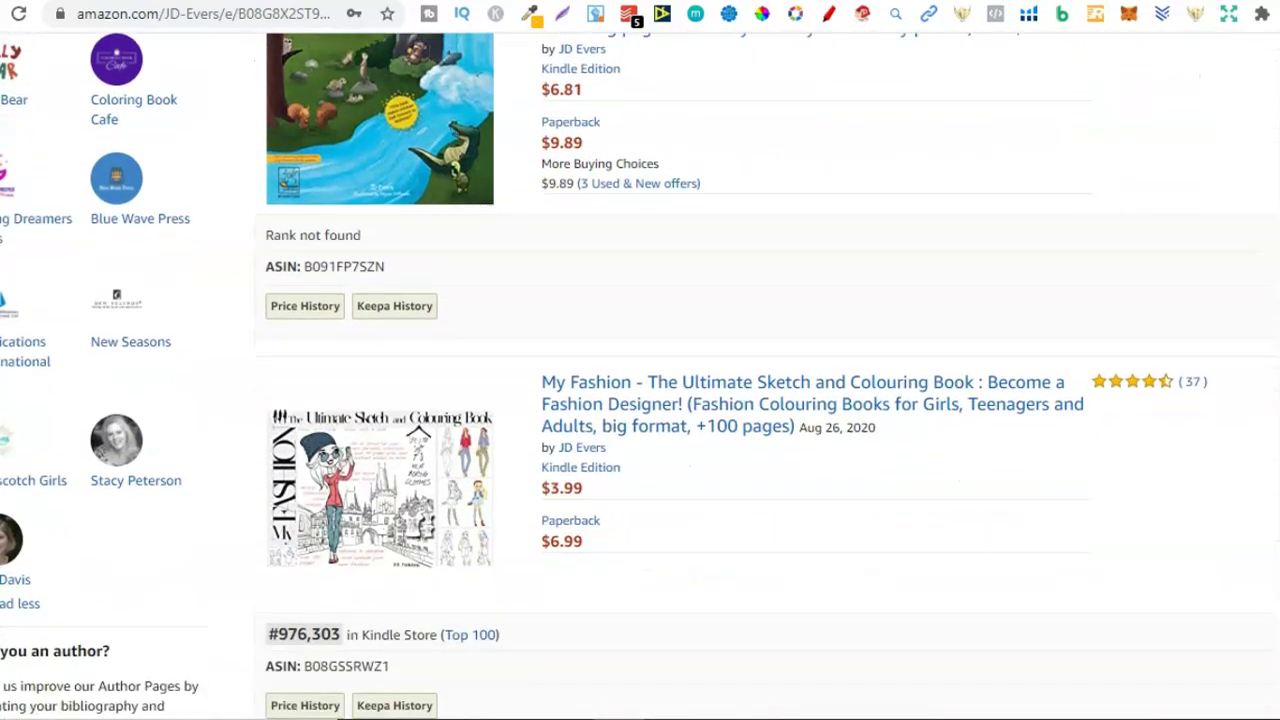
scroll(640, 376, up, 2)
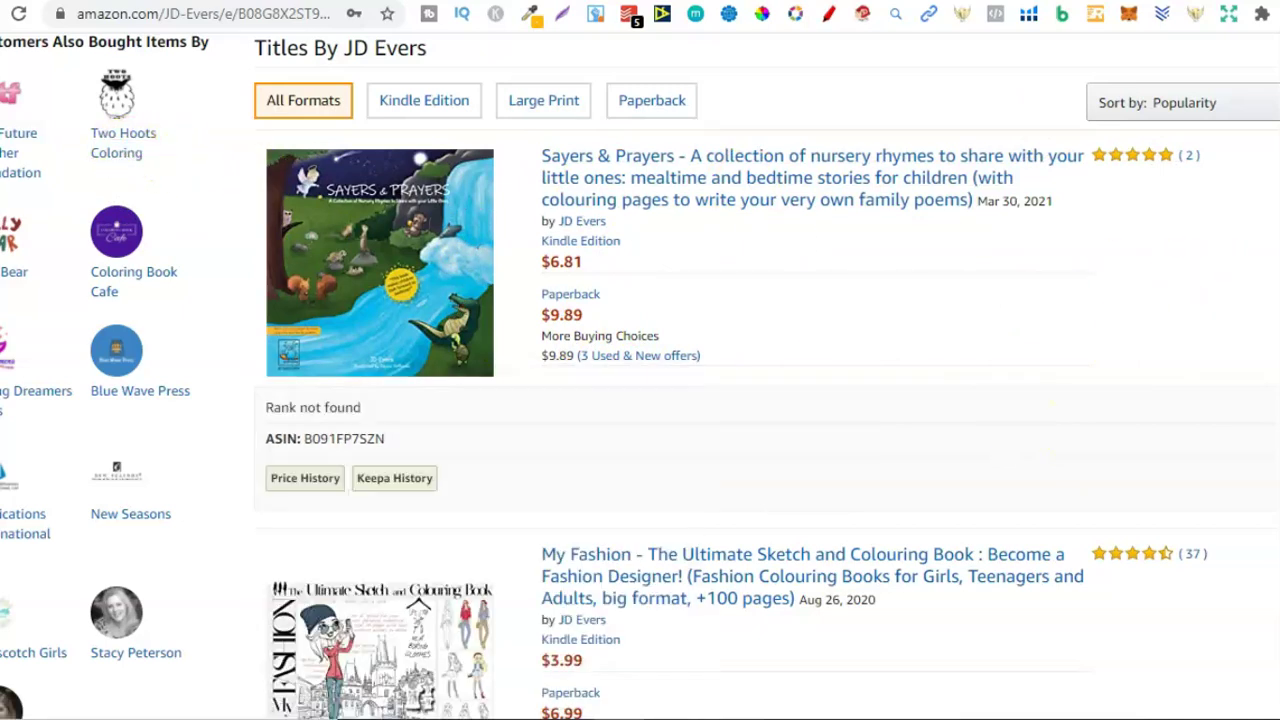
Skim the author's catalogue once more through the end of the first page, including the heavy machines and magic titles
scroll(640, 375, down, 20)
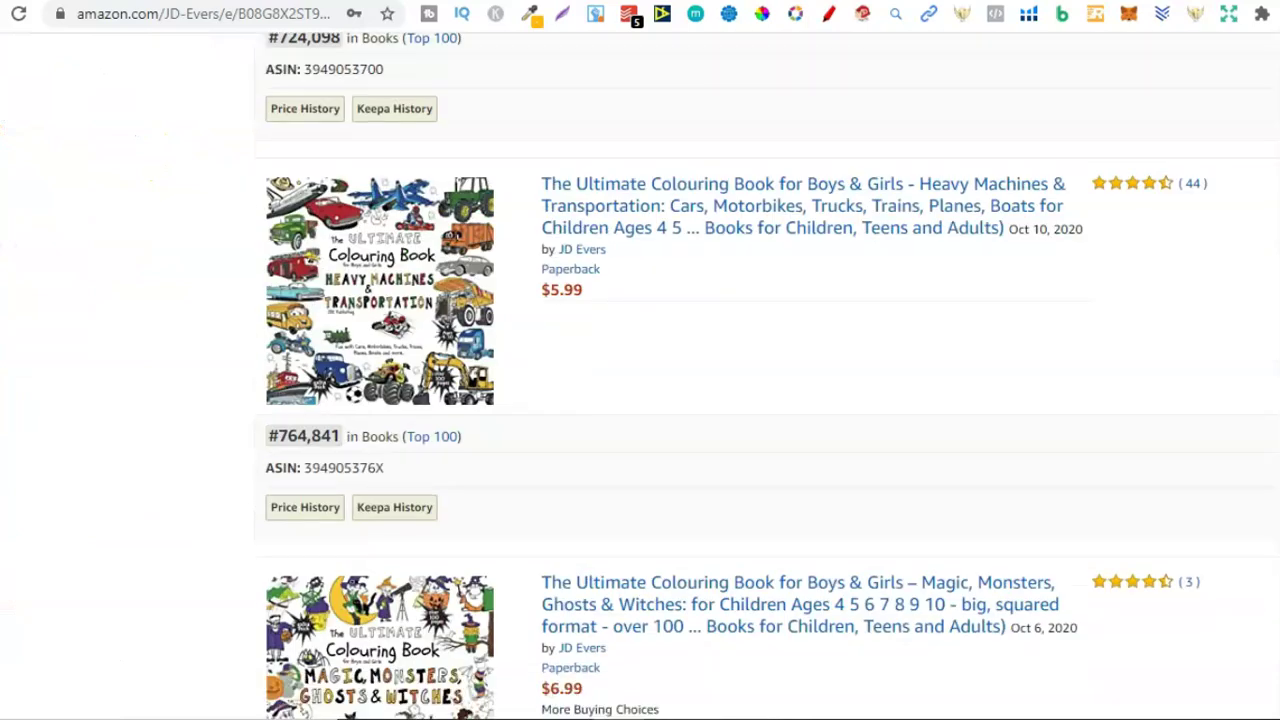
scroll(640, 375, up, 4)
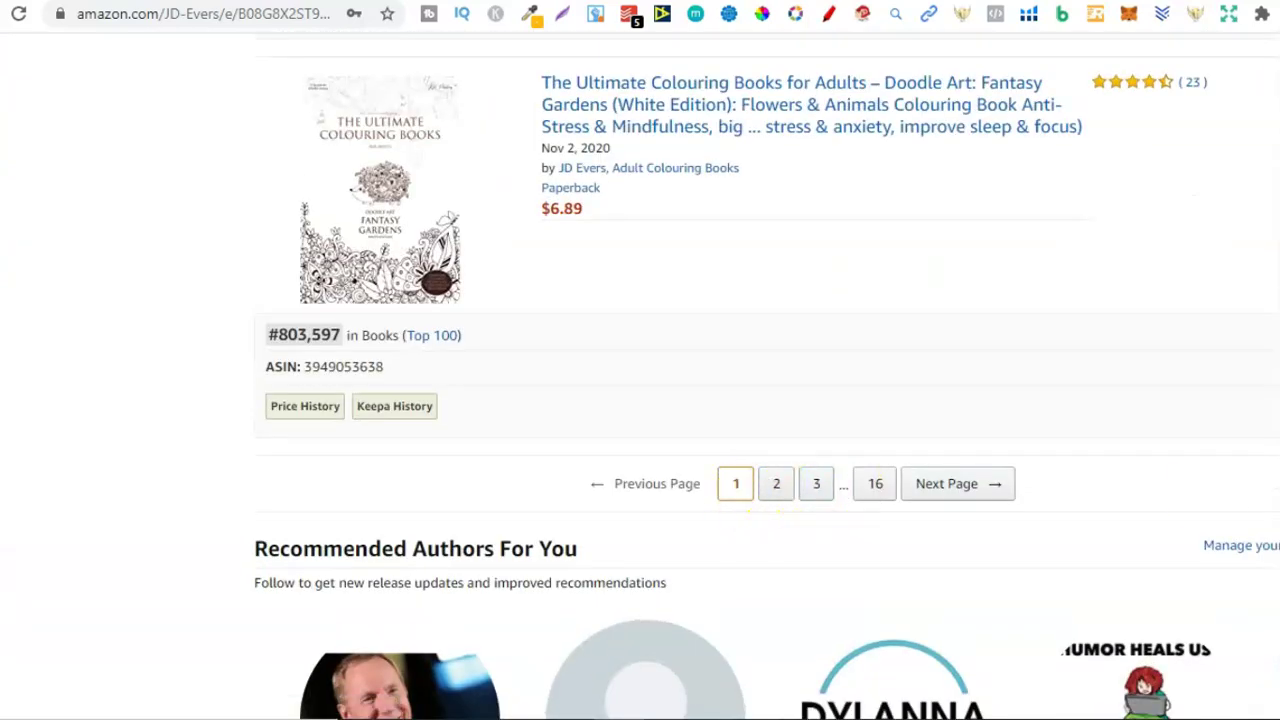
scroll(640, 375, up, 20)
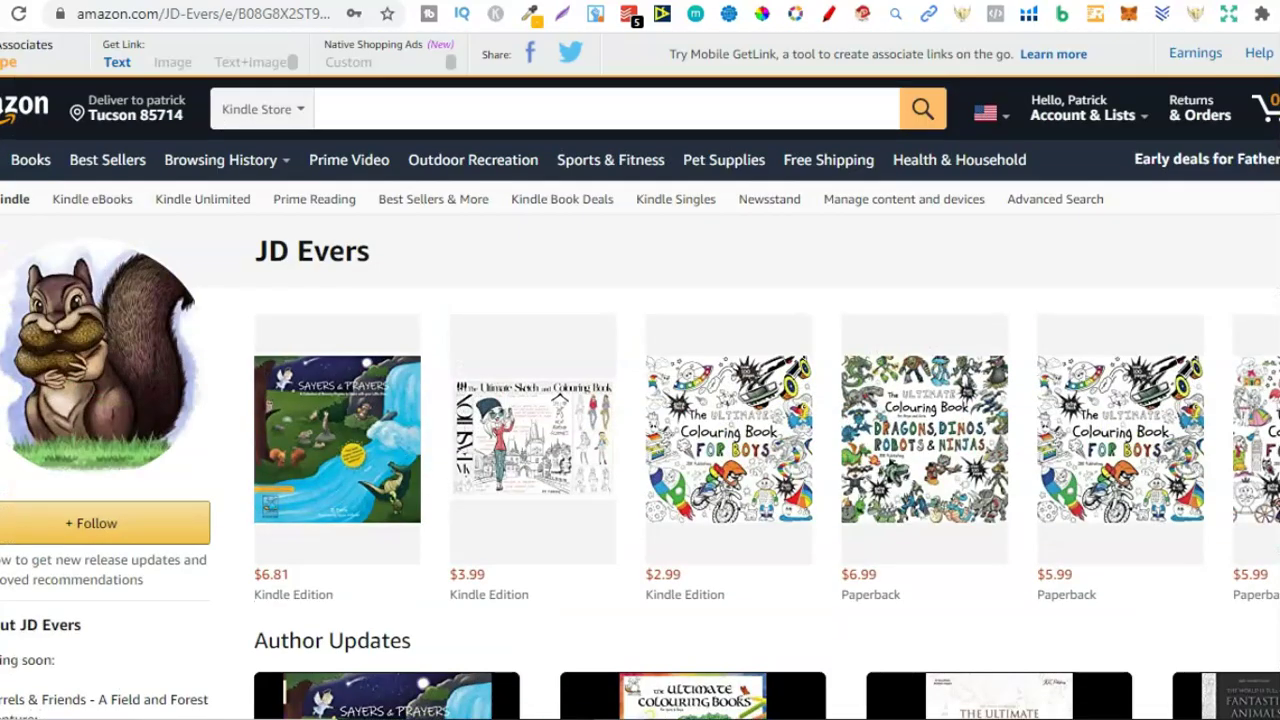
Open The Future Teacher Foundation's author page from the authors whose items customers also bought
scroll(640, 375, down, 6)
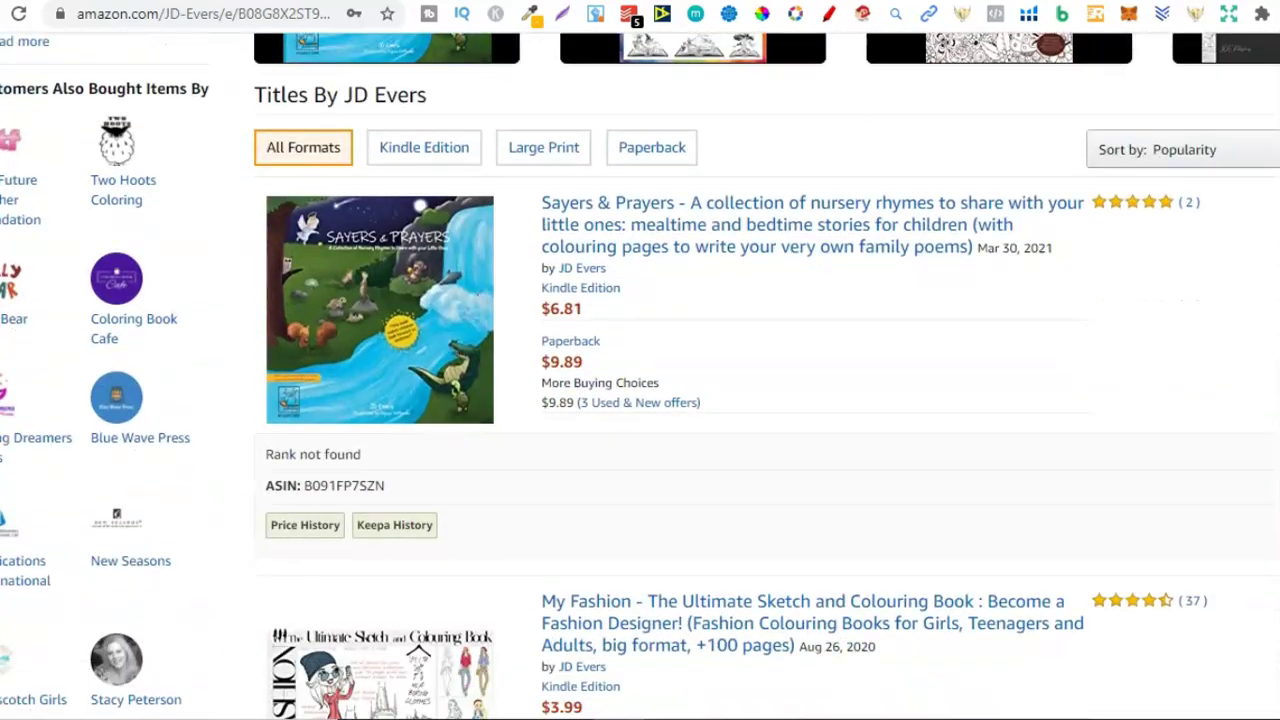
right_click(14, 216)
click(40, 232)
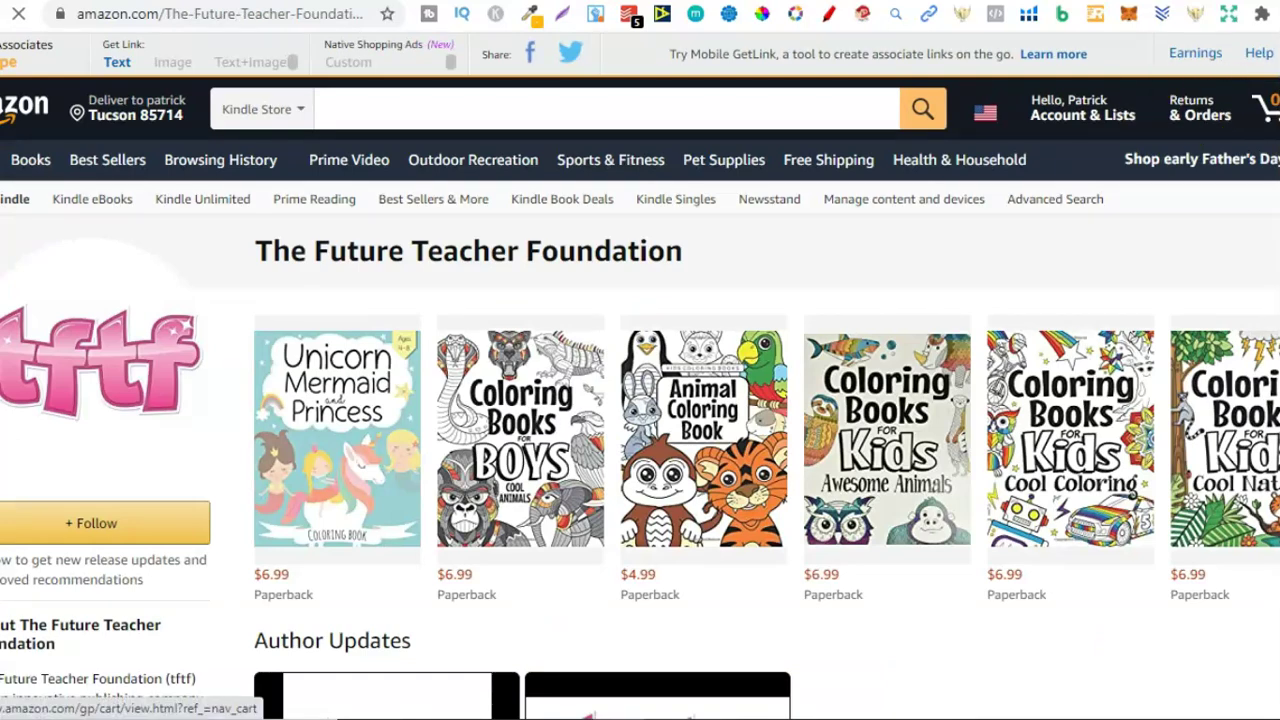
Examine The Future Teacher Foundation's coloring book titles, including their ranks, prices, reviews and publication dates
scroll(1265, 110, down, 6)
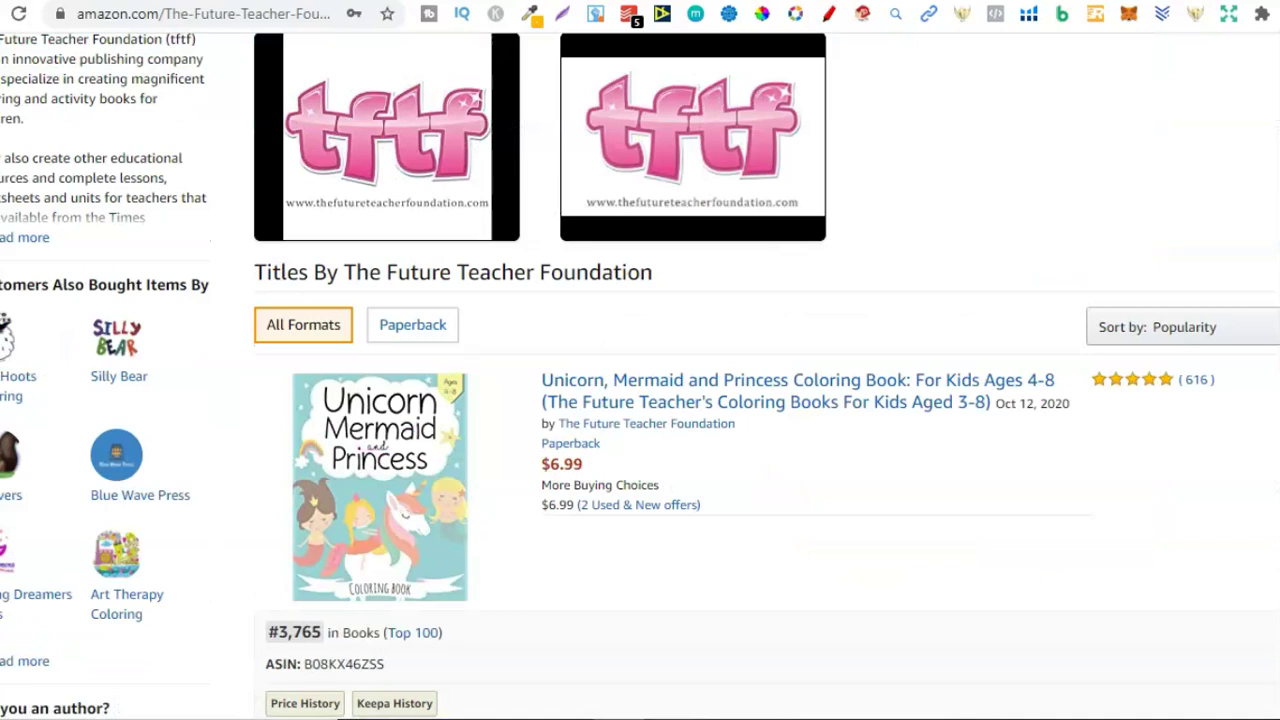
scroll(640, 400, down, 5)
scroll(640, 400, up, 3)
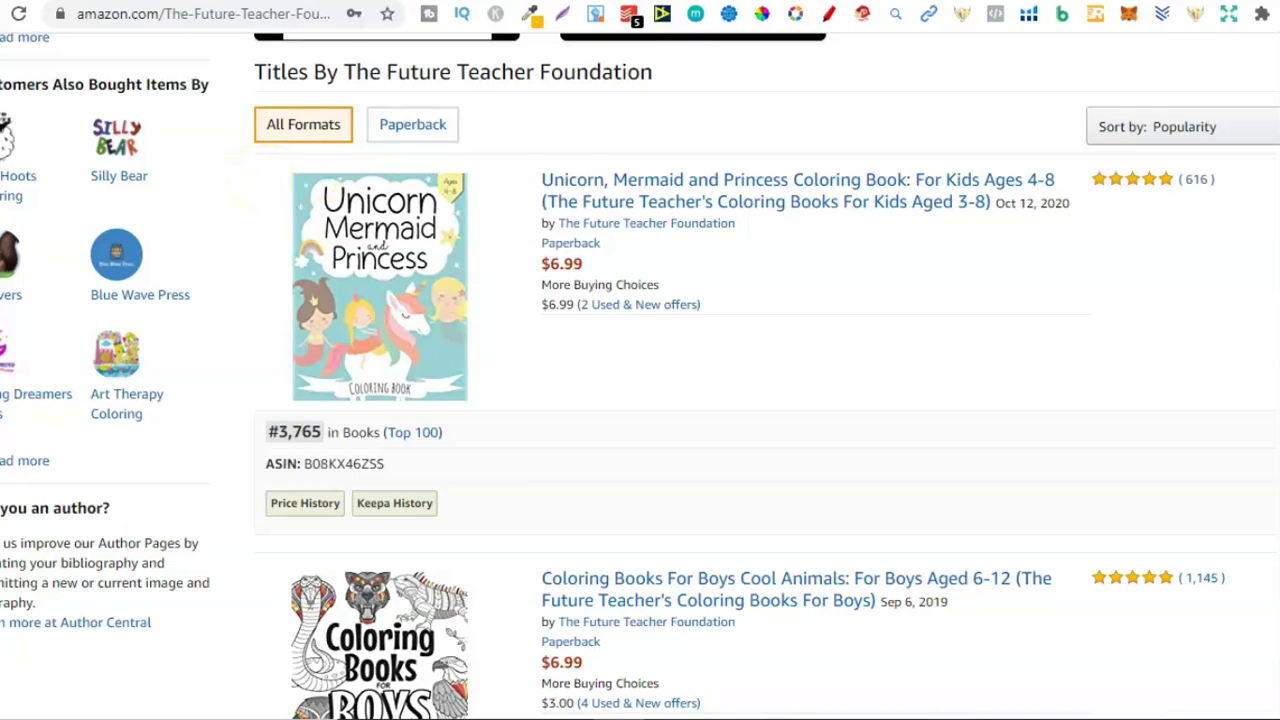
scroll(640, 376, up, 6)
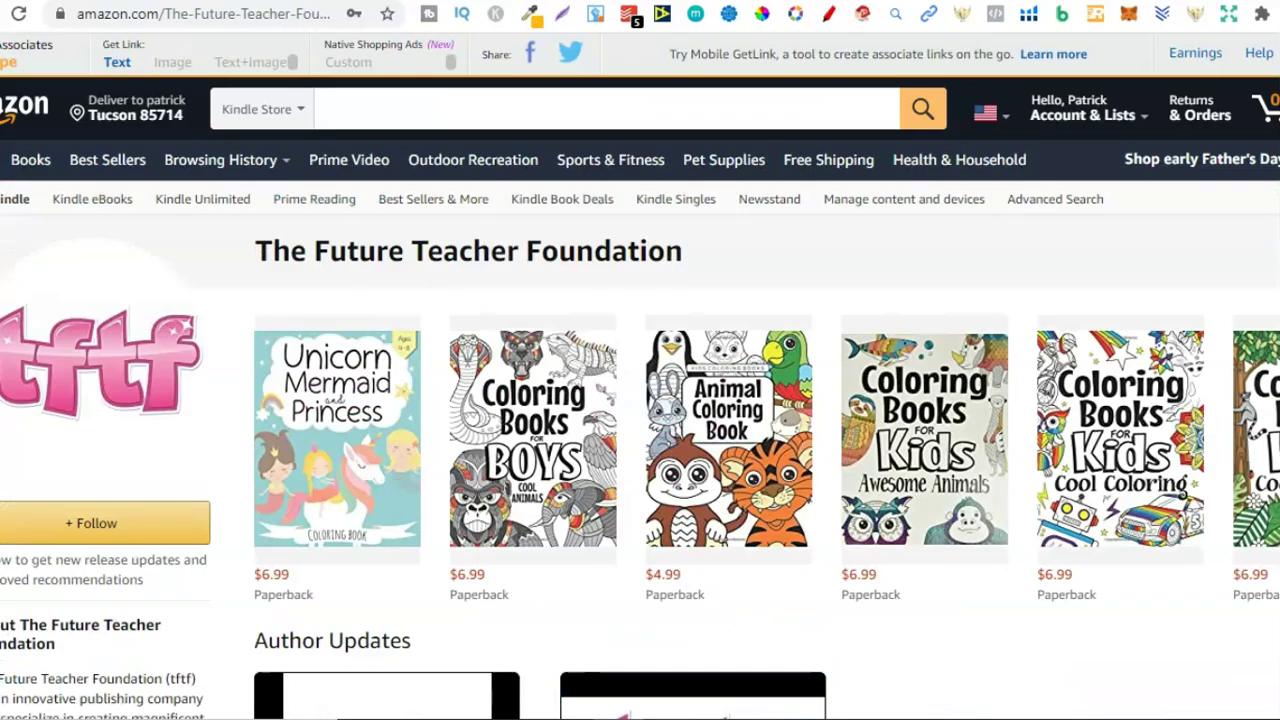